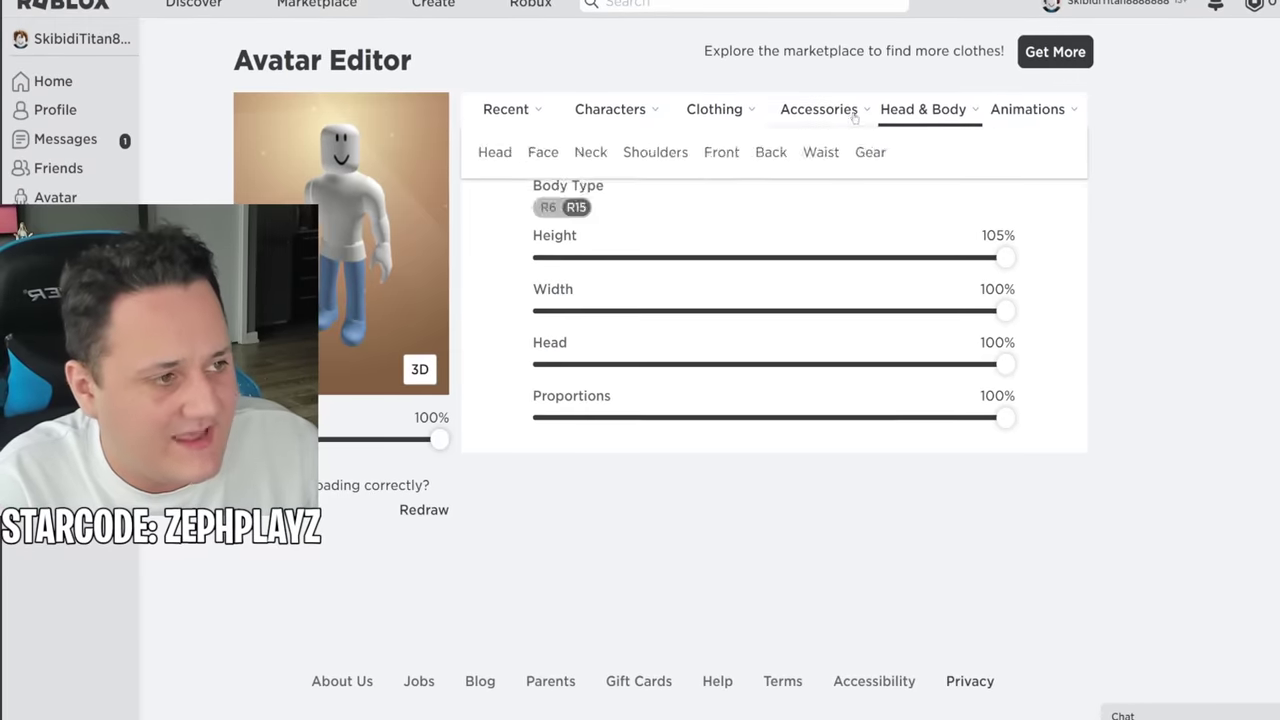
Step: Set the avatar's skin tone to black for all body parts with the advanced colour palette
mouse_move(905, 115)
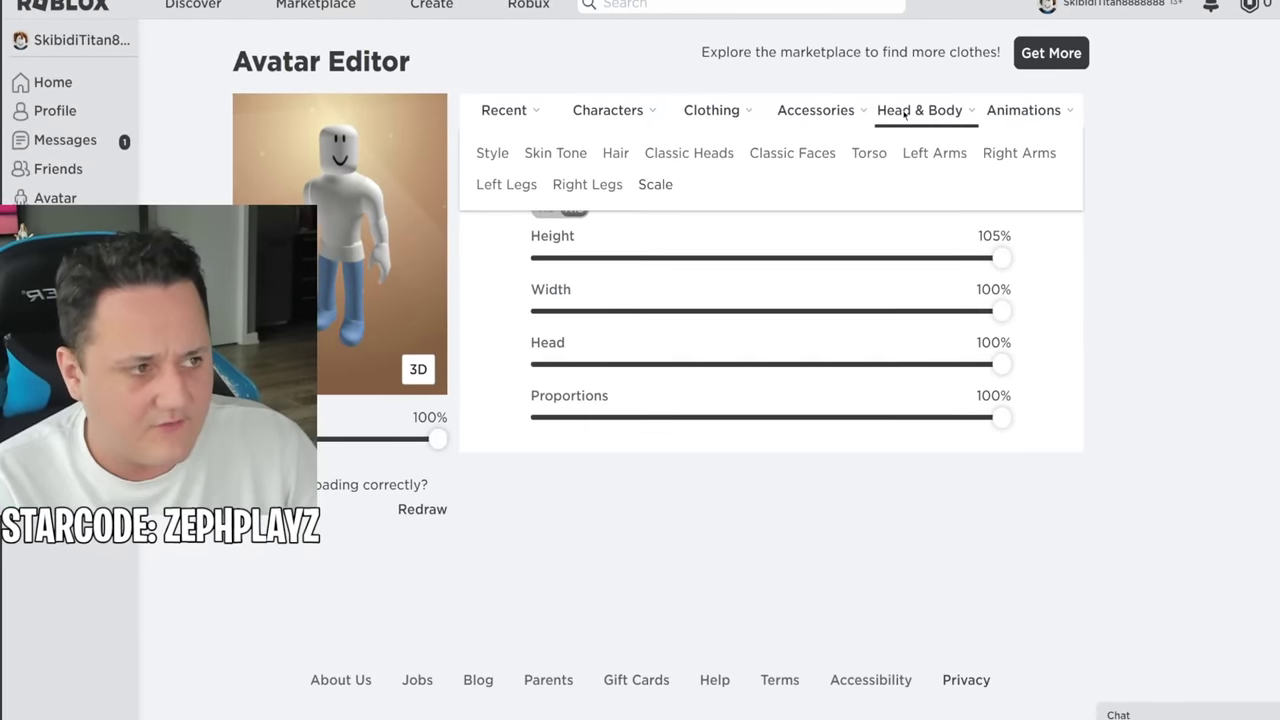
left_click(550, 157)
scroll(880, 400, "down", 1)
left_click(1026, 513)
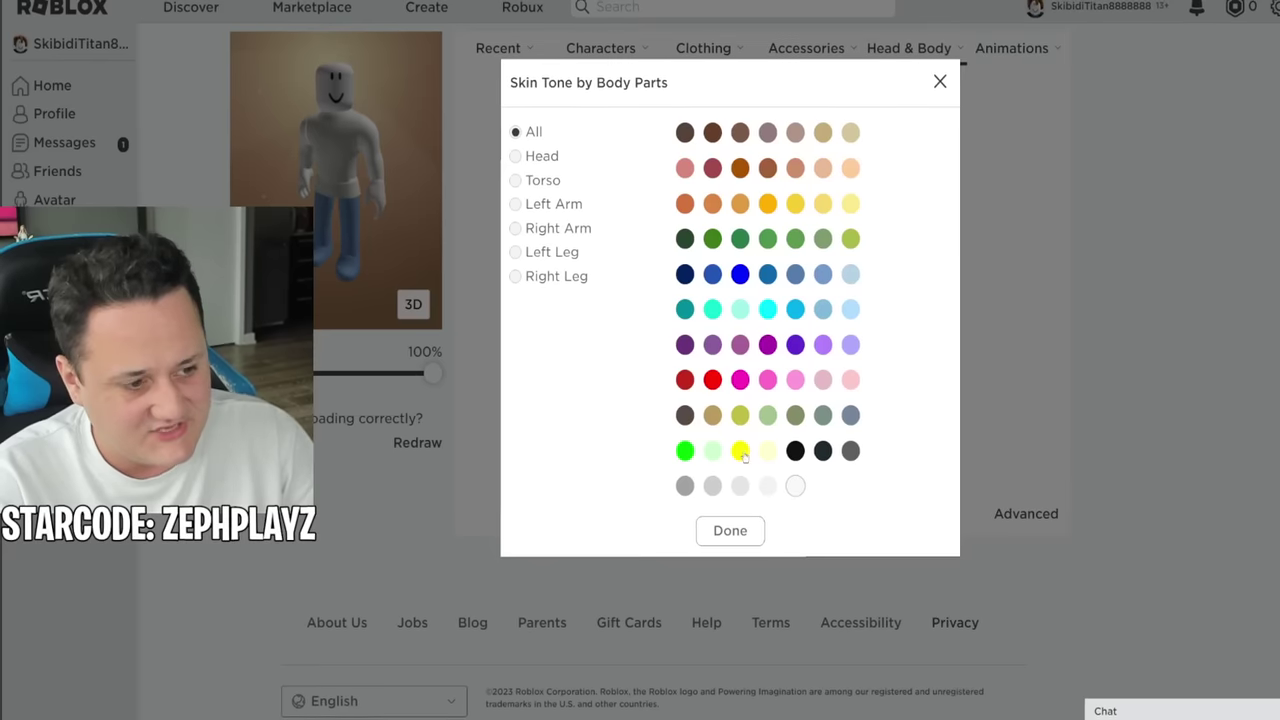
left_click(729, 533)
scroll(760, 570, "up", 1)
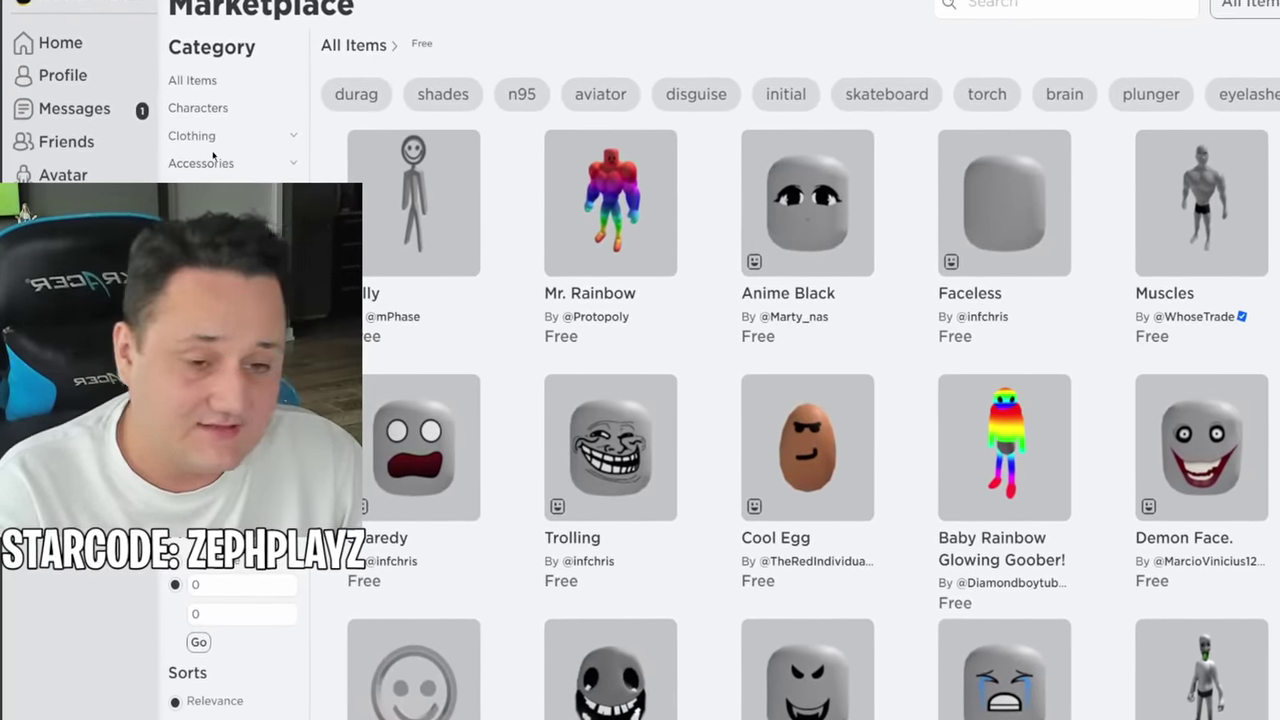
Step: Find the free salmon Business Coat among the marketplace's jackets and buy it
left_click(192, 138)
left_click(203, 250)
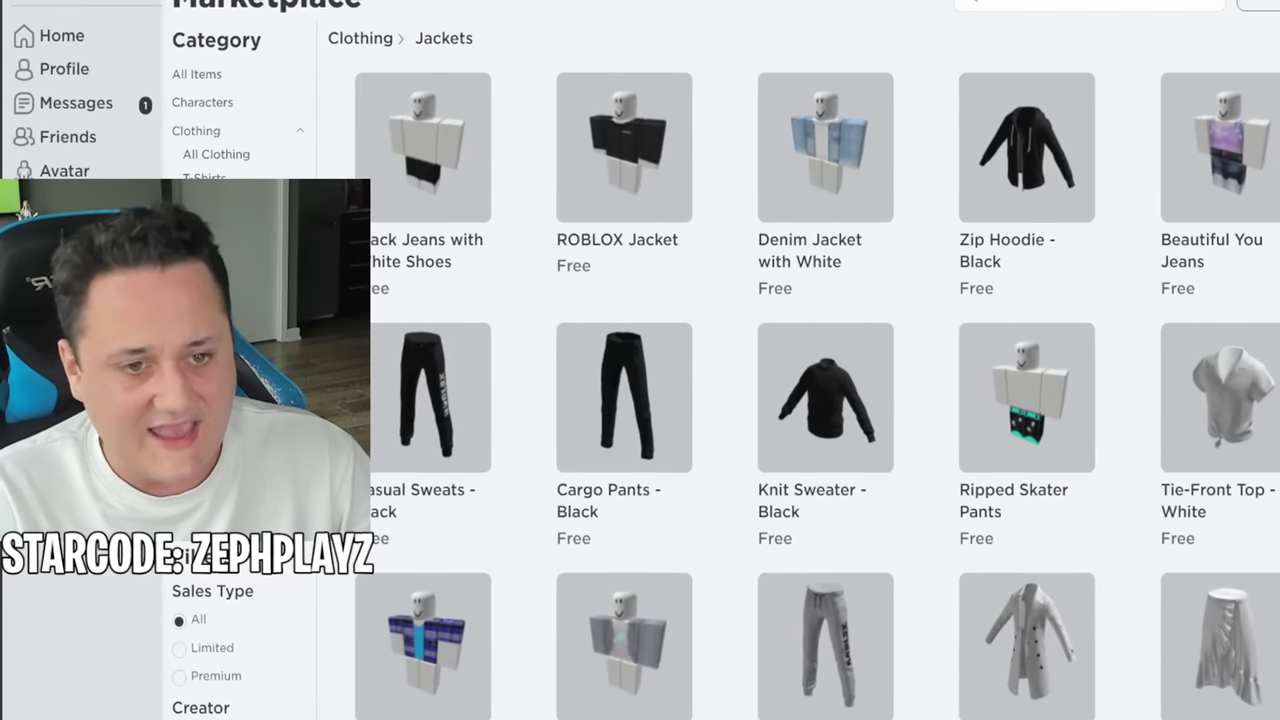
scroll(753, 183, "down", 1)
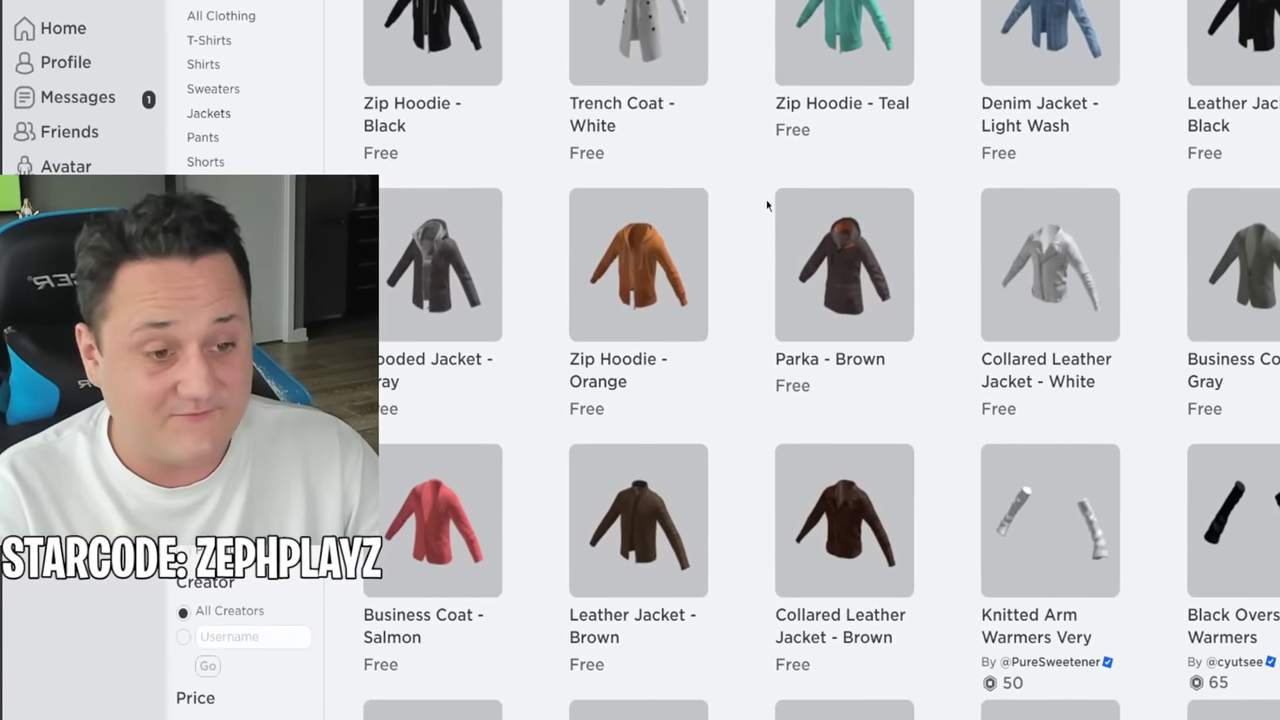
scroll(530, 515, "down", 3)
scroll(508, 507, "up", 5)
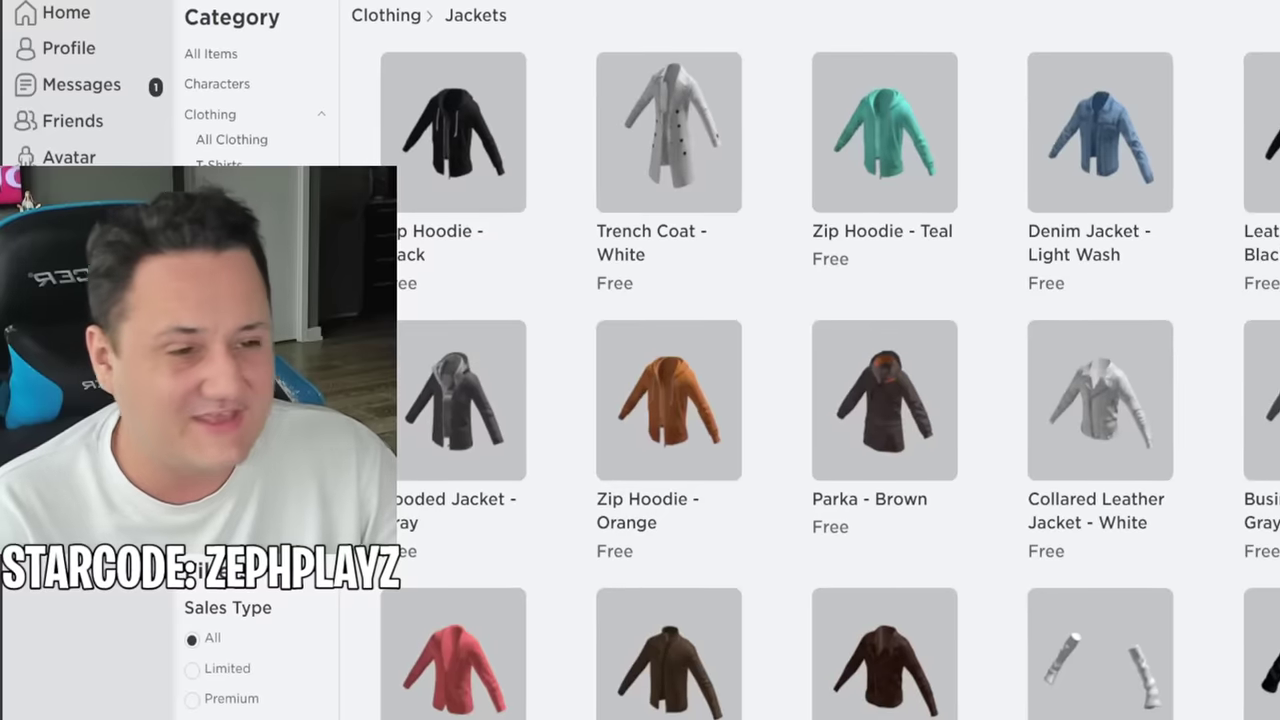
scroll(764, 209, "down", 5)
scroll(825, 237, "down", 3)
scroll(825, 237, "up", 6)
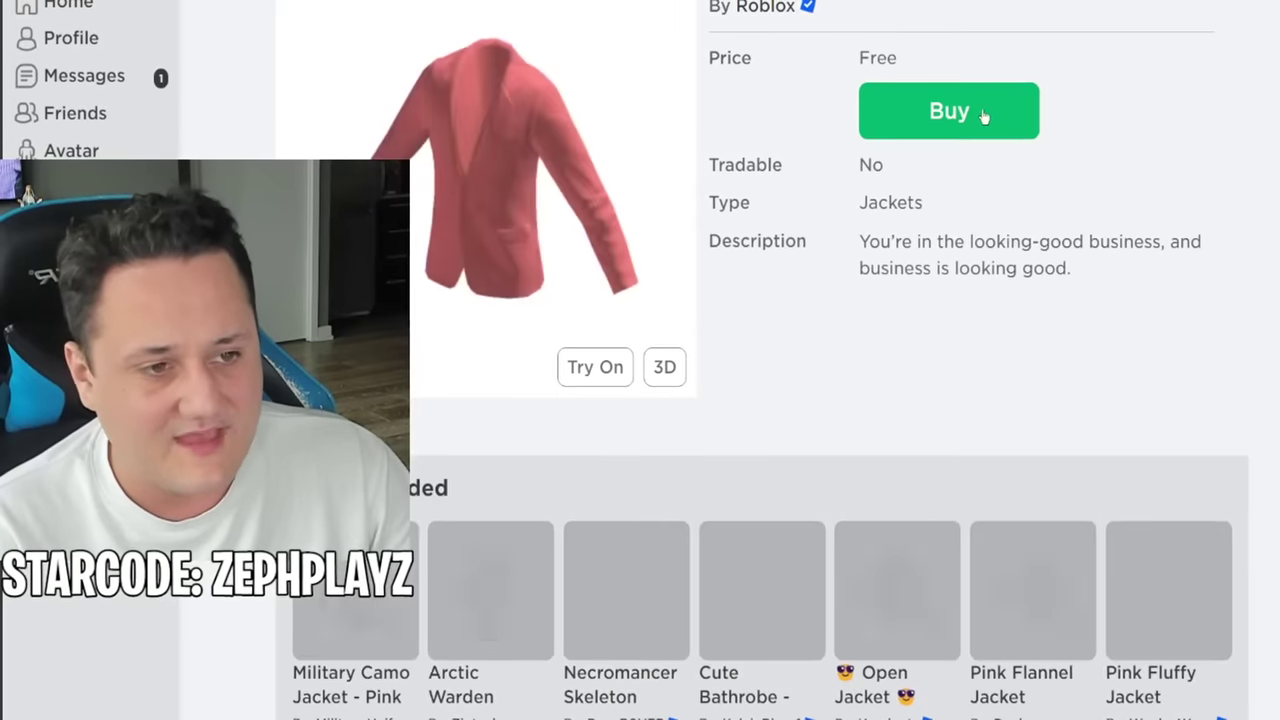
left_click(980, 115)
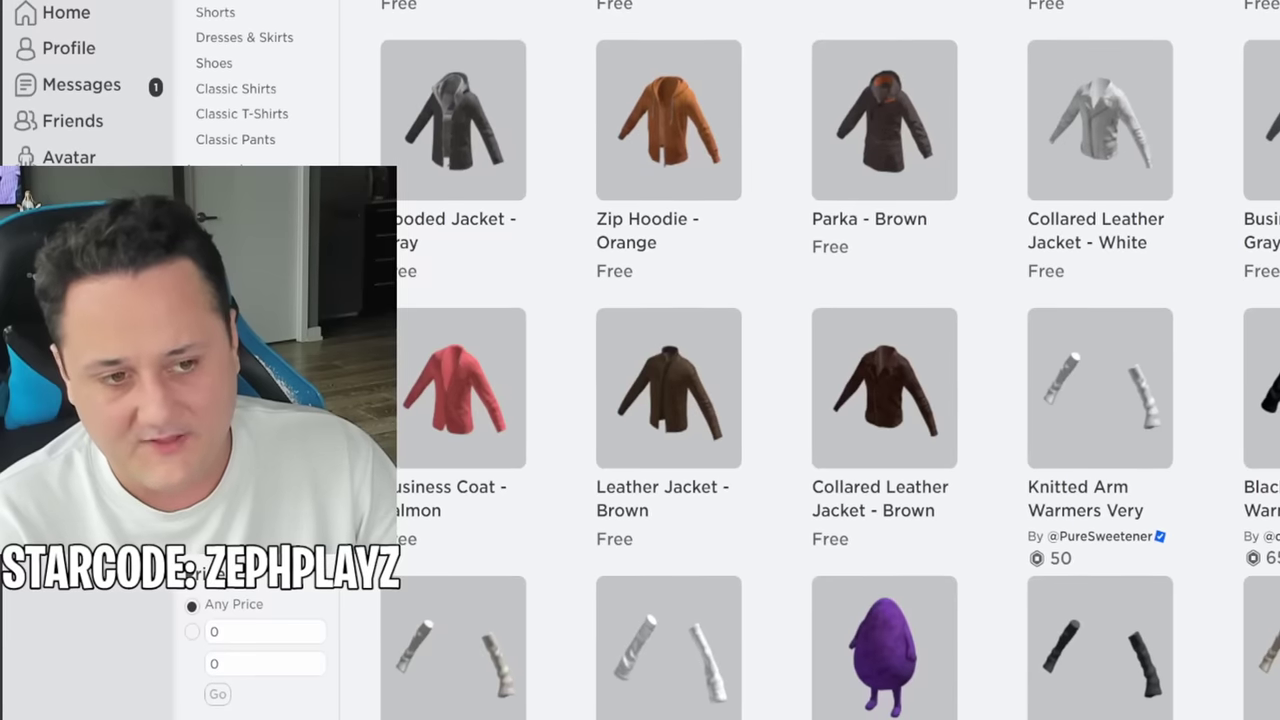
Step: Find the free Black Jeans with White Shoes among the classic pants and buy them
scroll(686, 257, "up", 3)
scroll(666, 283, "down", 3)
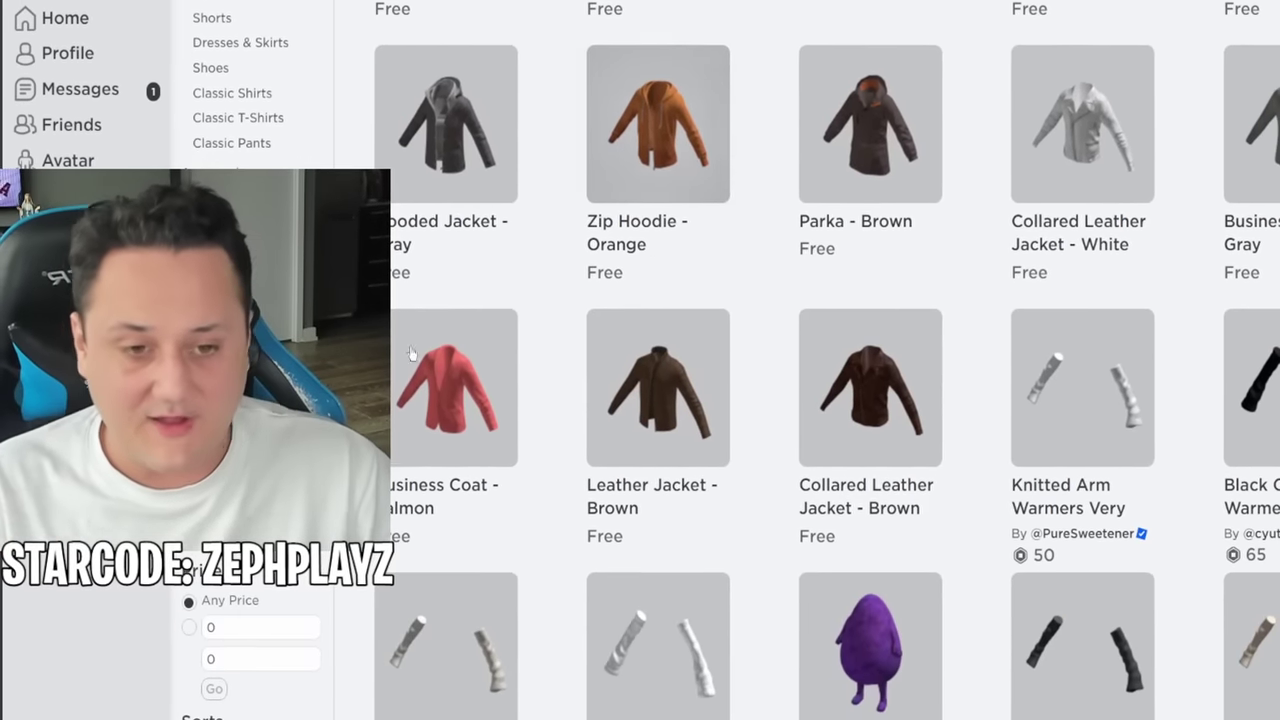
scroll(472, 335, "up", 3)
left_click(232, 422)
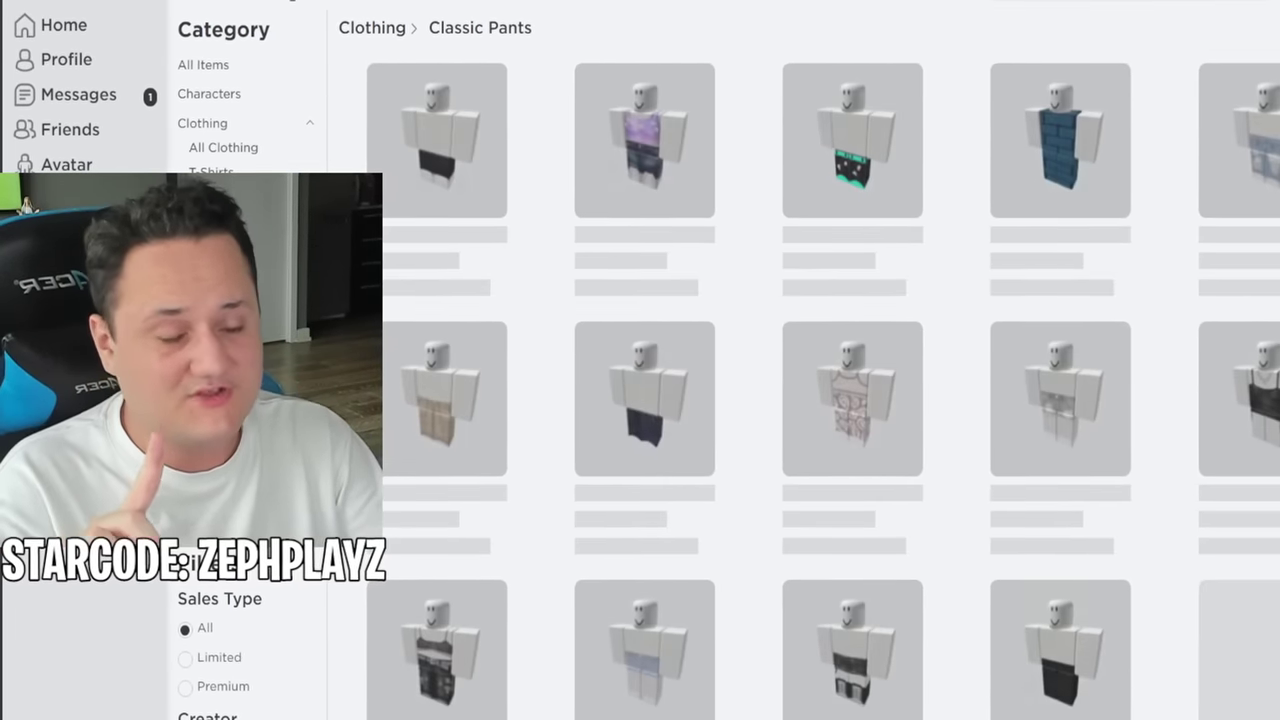
scroll(1107, 485, "down", 3)
scroll(1107, 485, "up", 3)
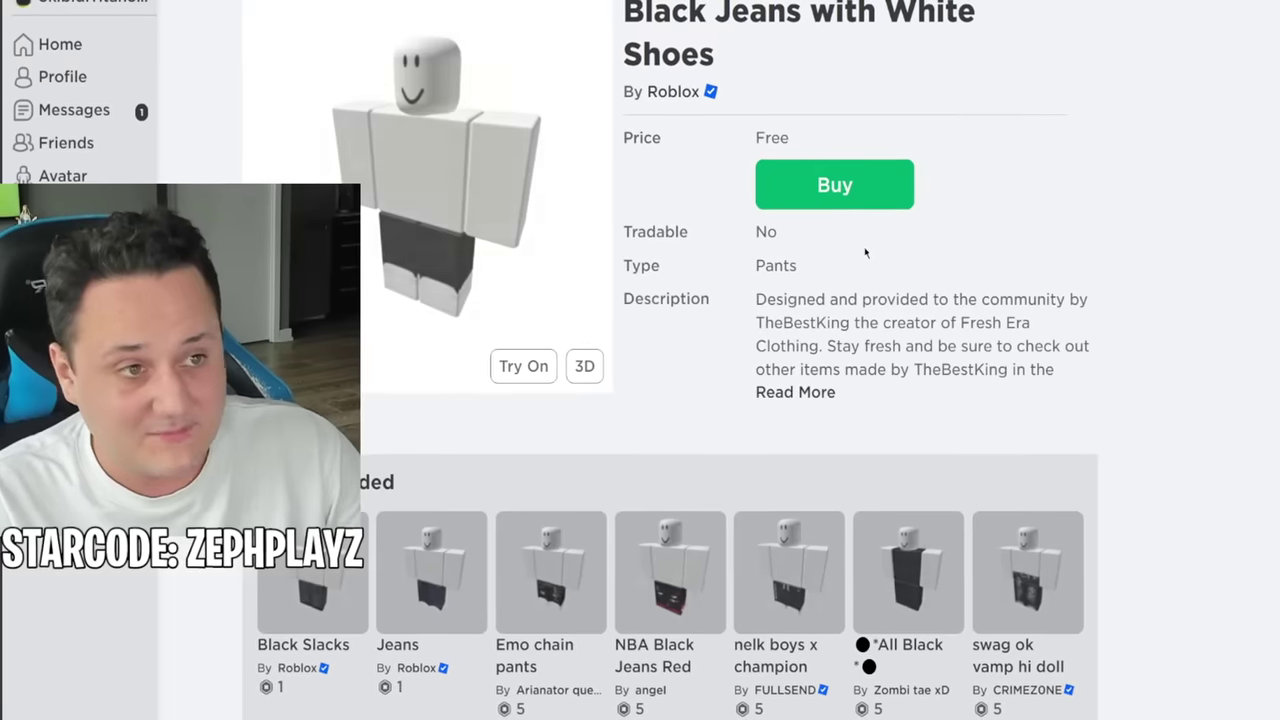
left_click(835, 187)
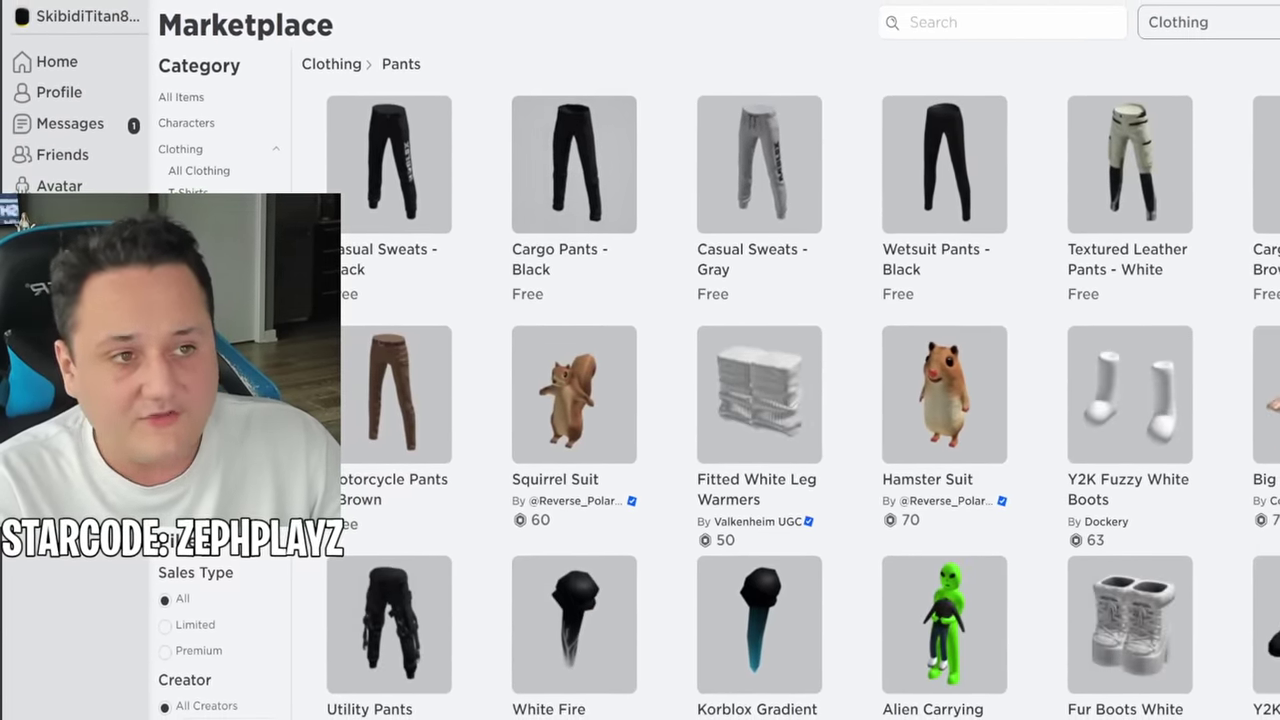
Step: Get the free black Cargo Pants from the pants category
left_click(574, 164)
left_click(777, 157)
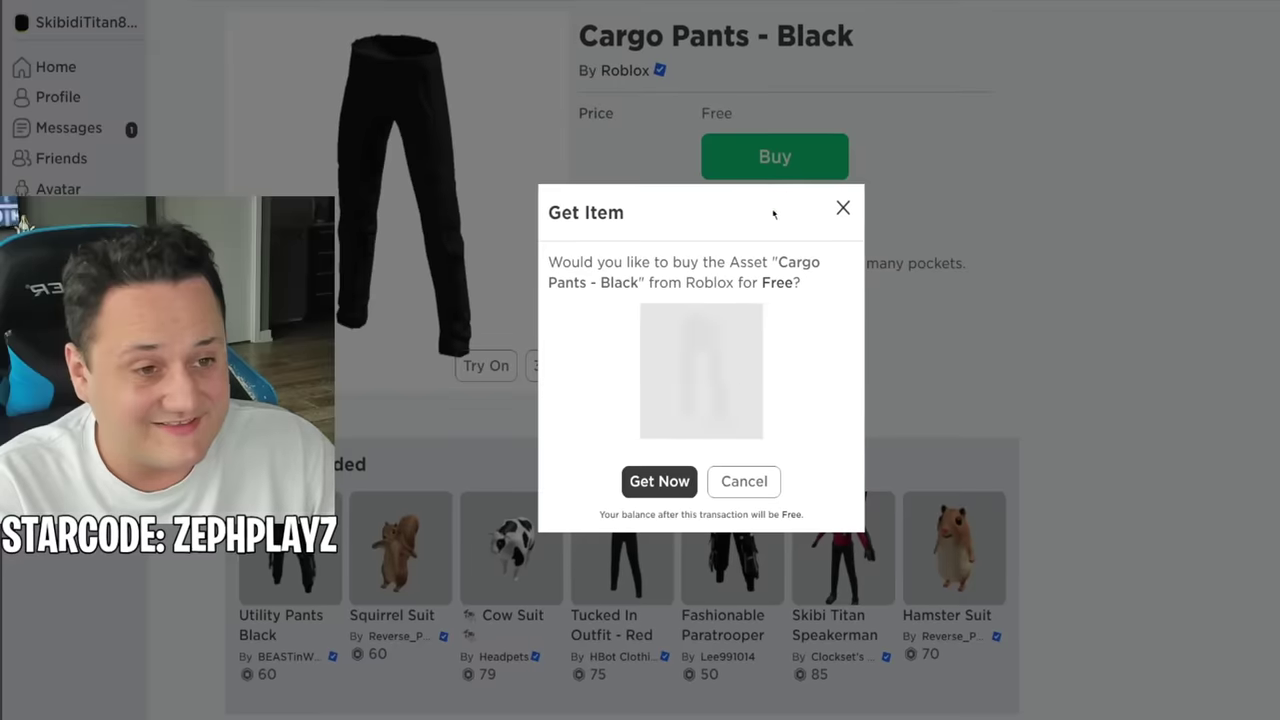
left_click(656, 481)
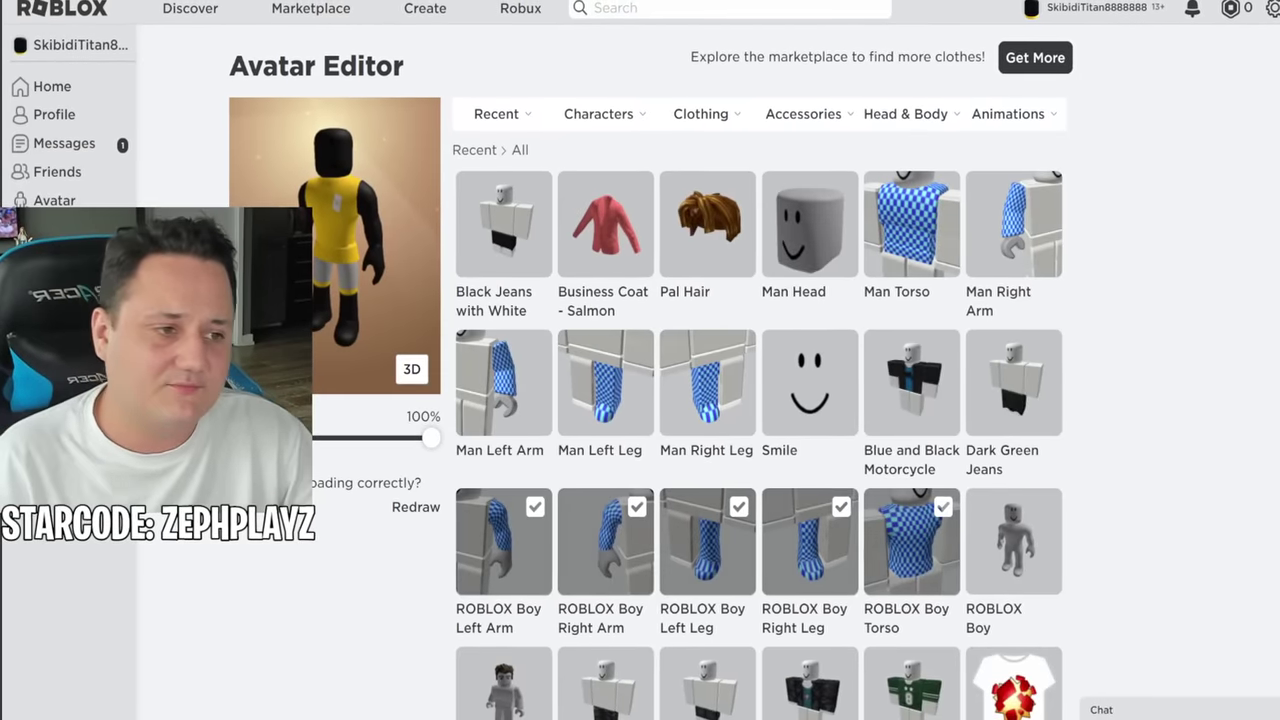
Step: Dress the avatar in the salmon Business Coat and the Black Jeans with White Shoes
left_click(612, 268)
left_click(508, 257)
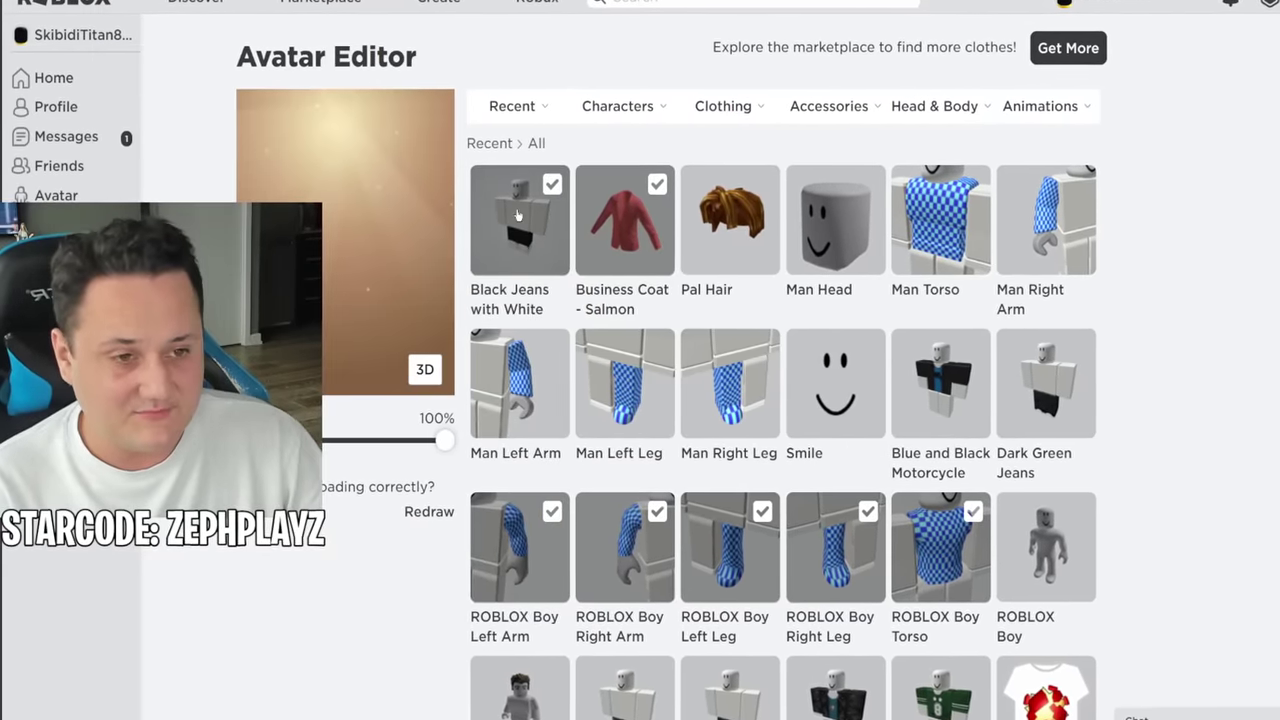
Step: Look over the full item list in the marketplace and return to the avatar editor
left_click(287, 5)
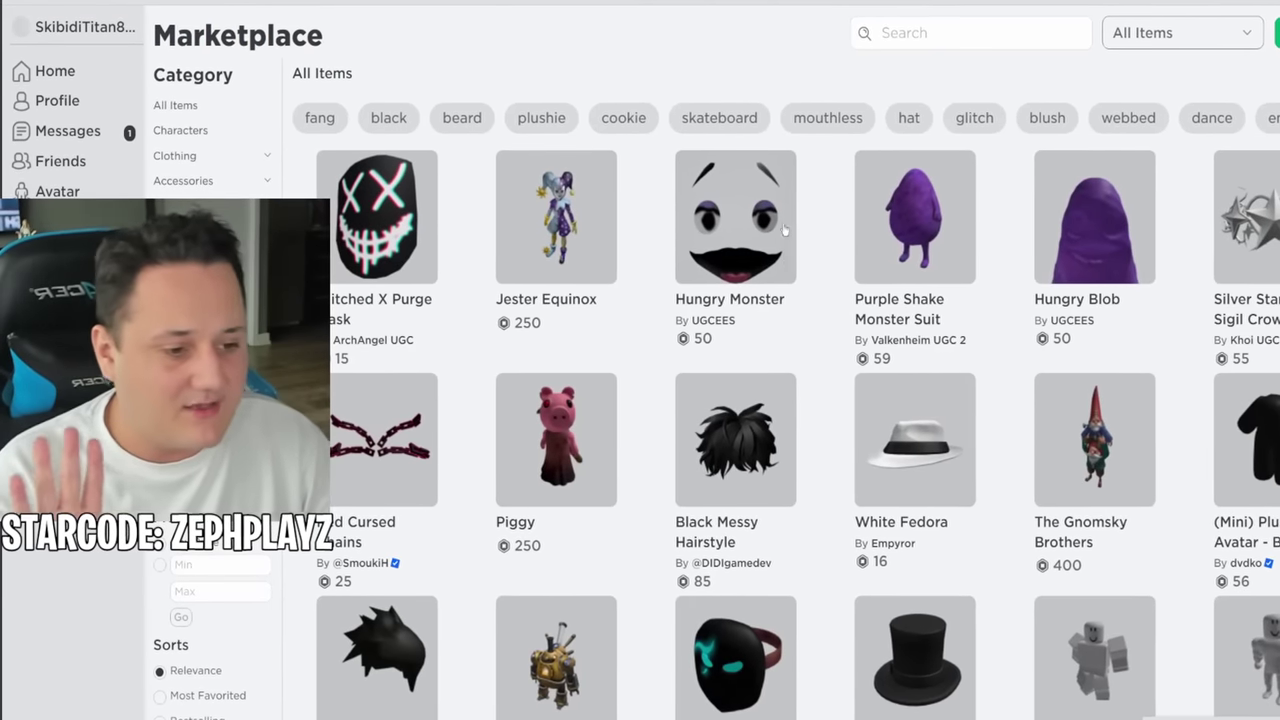
scroll(824, 285, "down", 1)
scroll(824, 285, "up", 1)
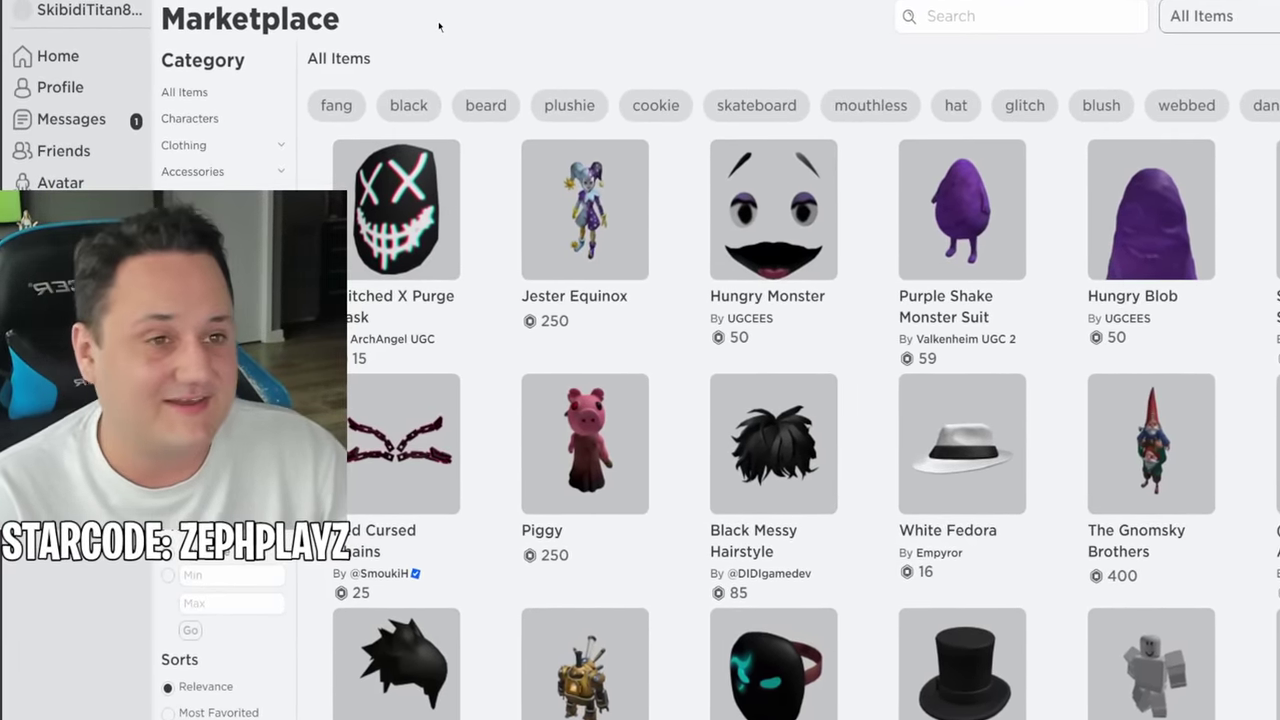
left_click(73, 185)
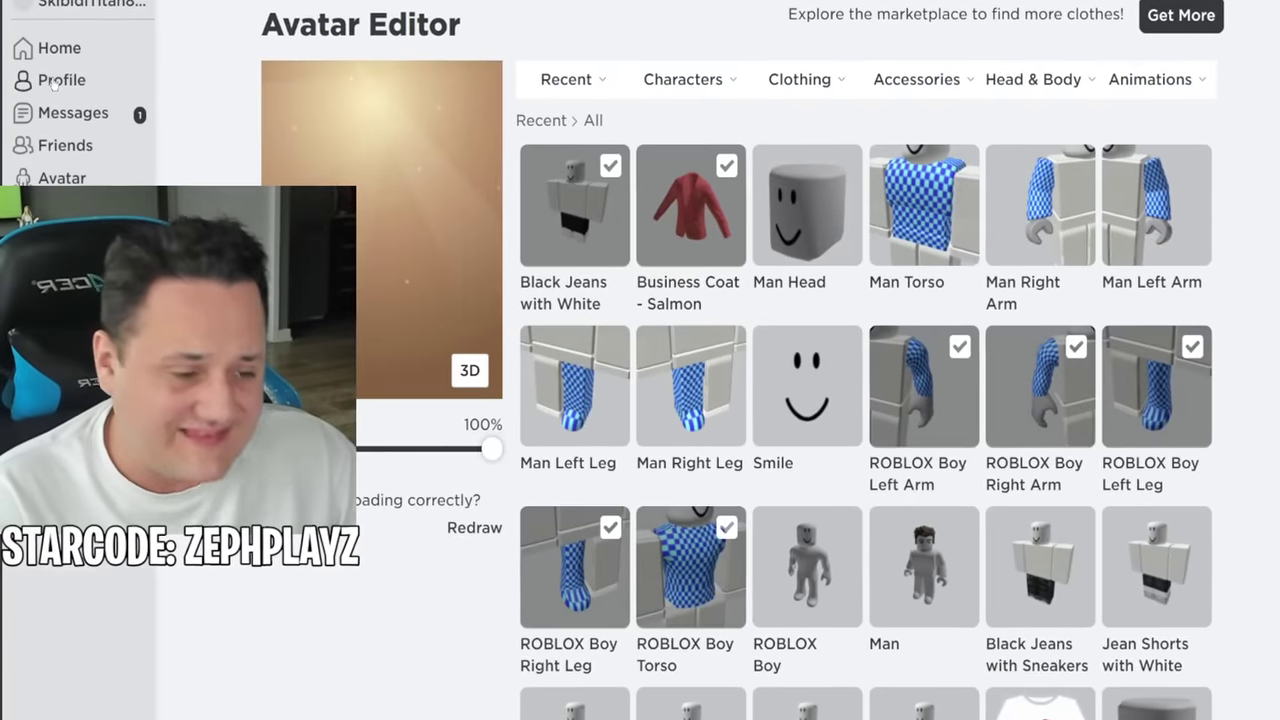
Step: Open the account's profile page and view its About section and currently worn items
left_click(54, 84)
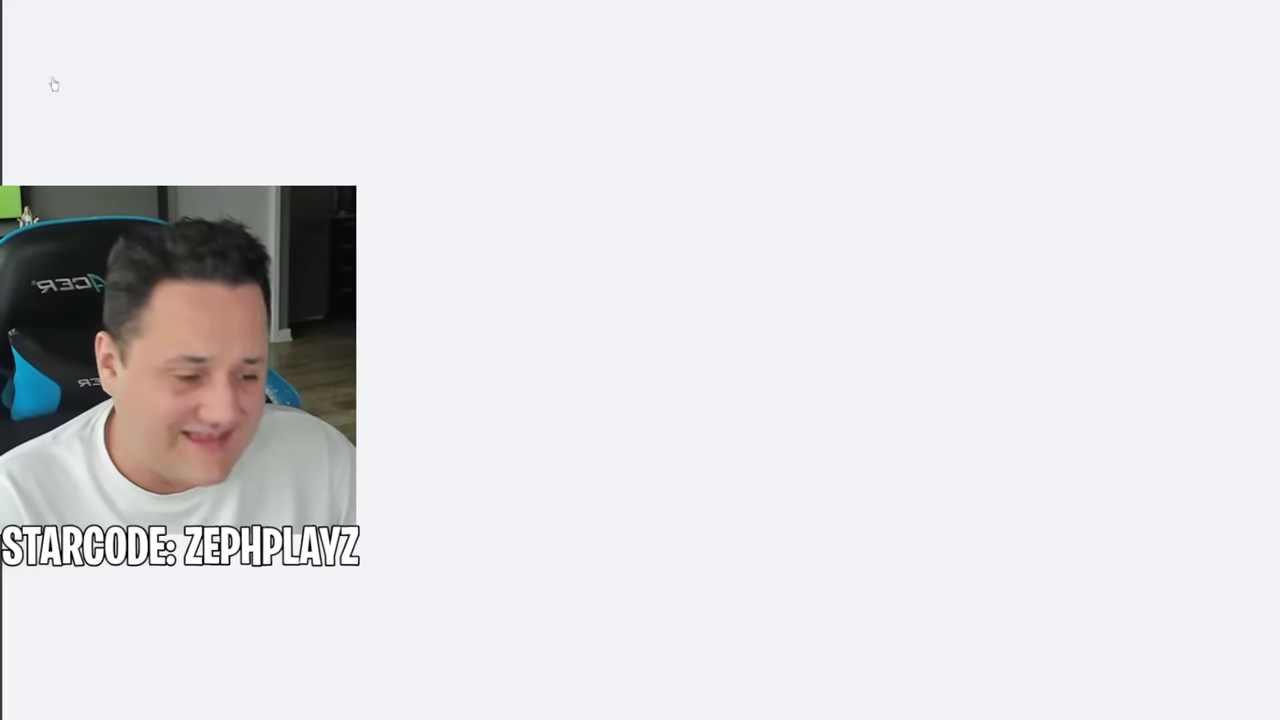
scroll(647, 326, "down", 1)
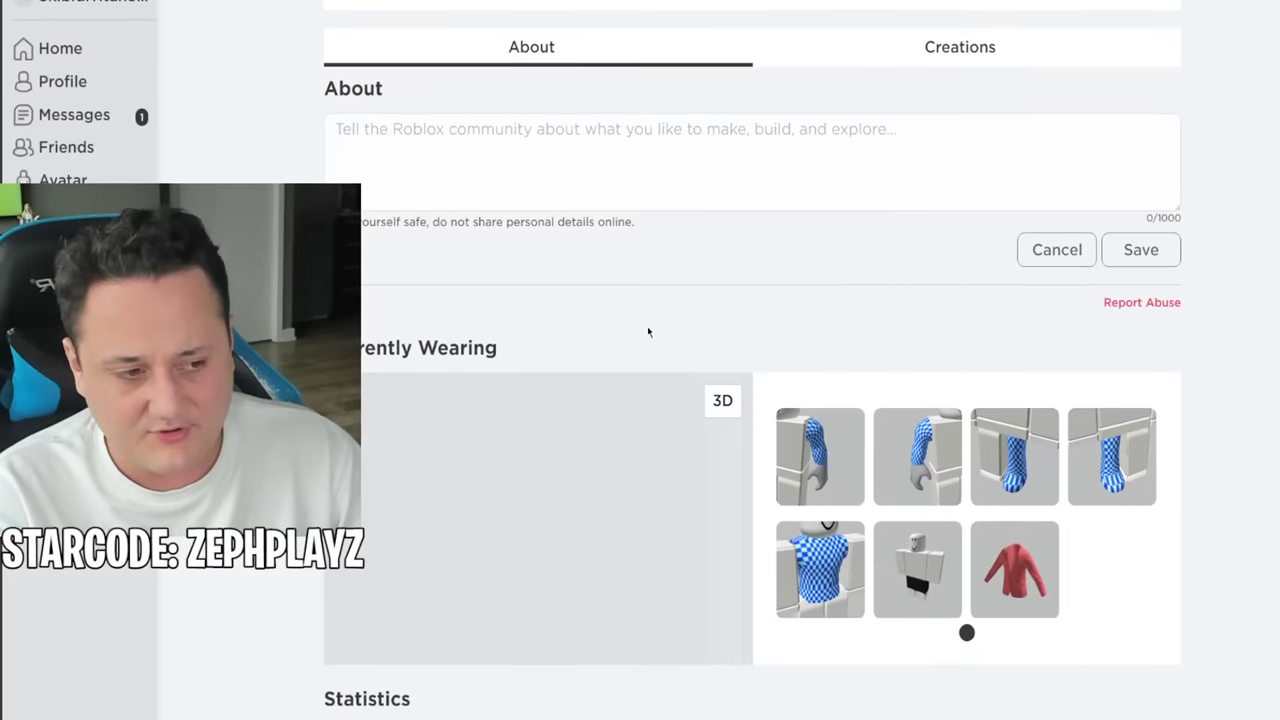
scroll(651, 329, "down", 1)
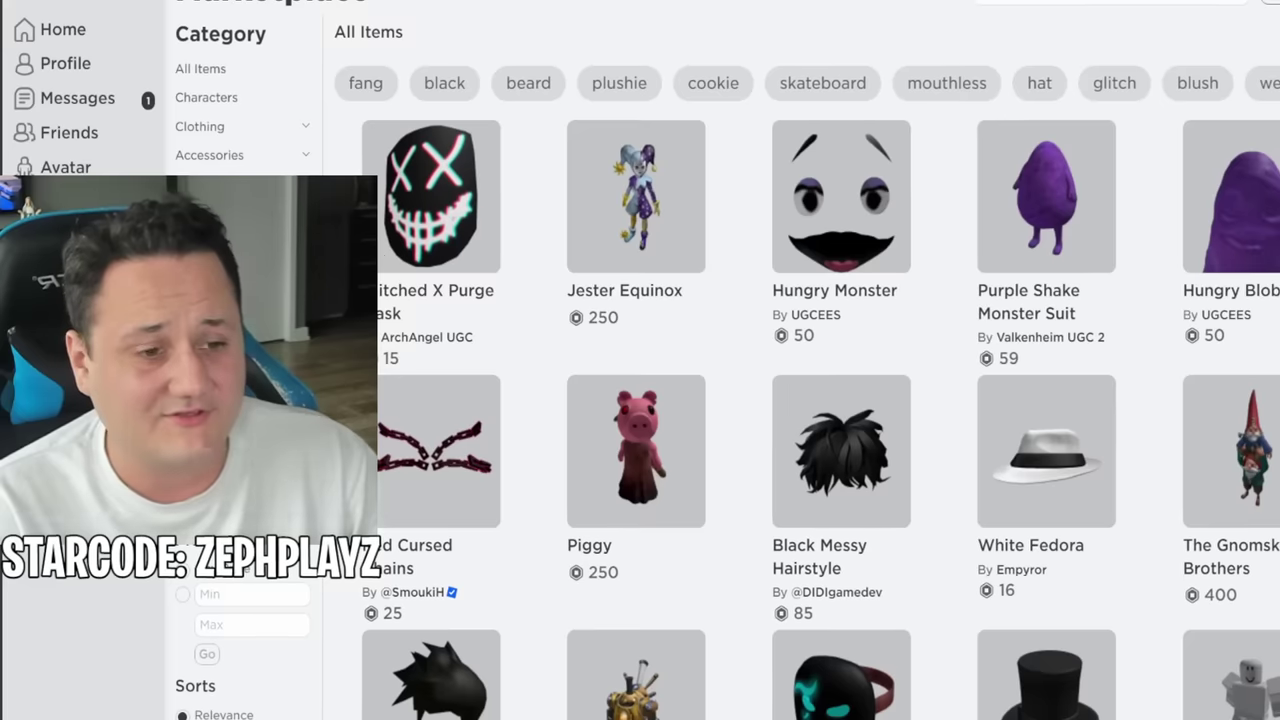
Step: Choose to buy the free black box-shaped hat by Roblox from the accessories, and browse the other accessories on offer
left_click(209, 155)
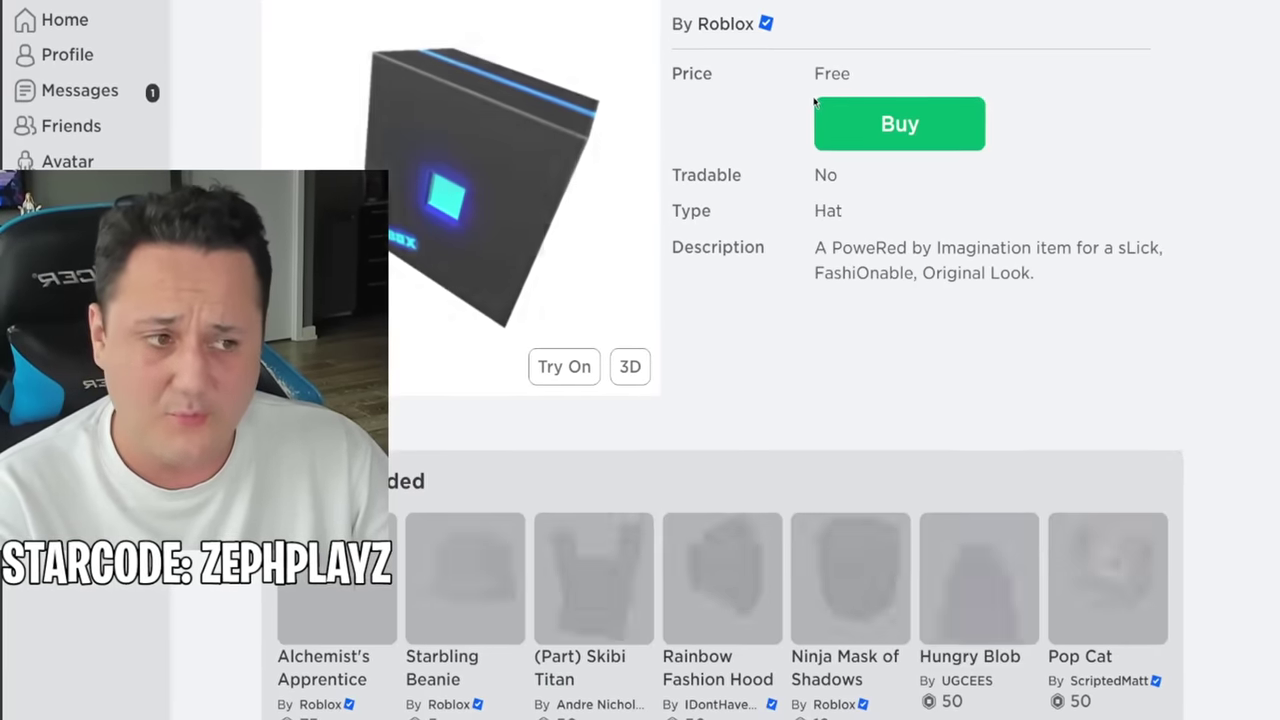
left_click(809, 150)
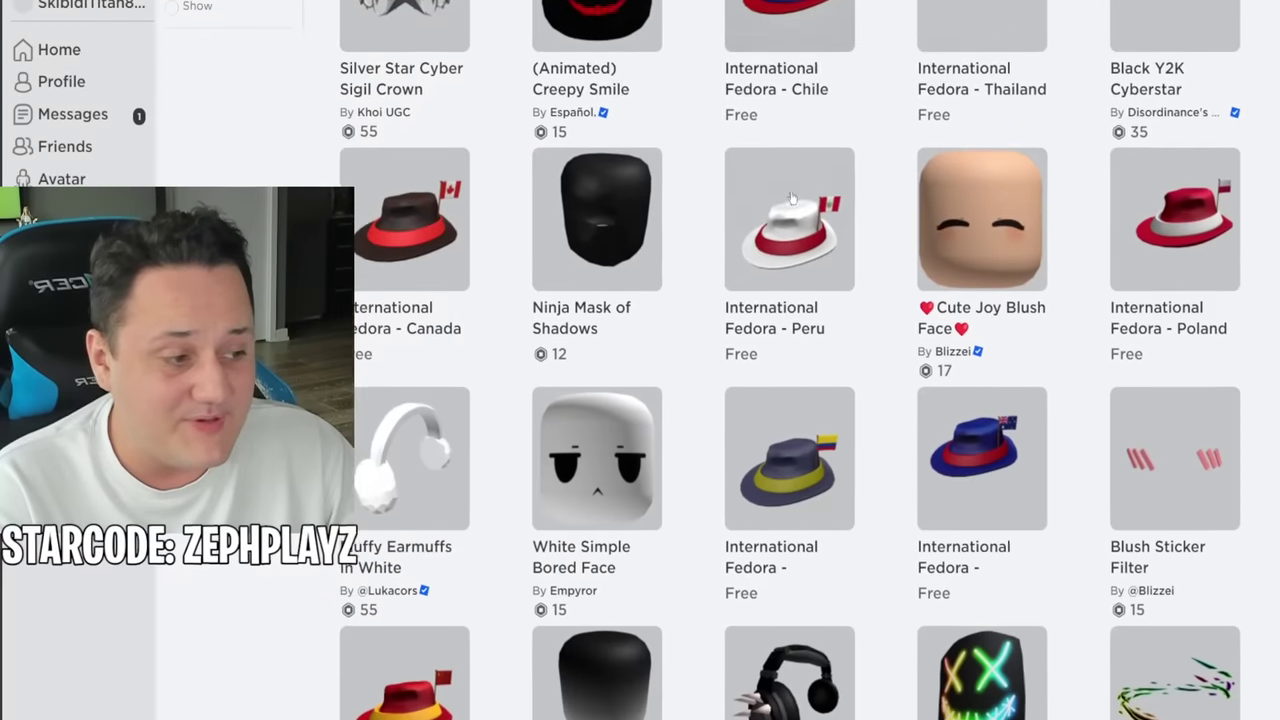
scroll(795, 198, "down", 4)
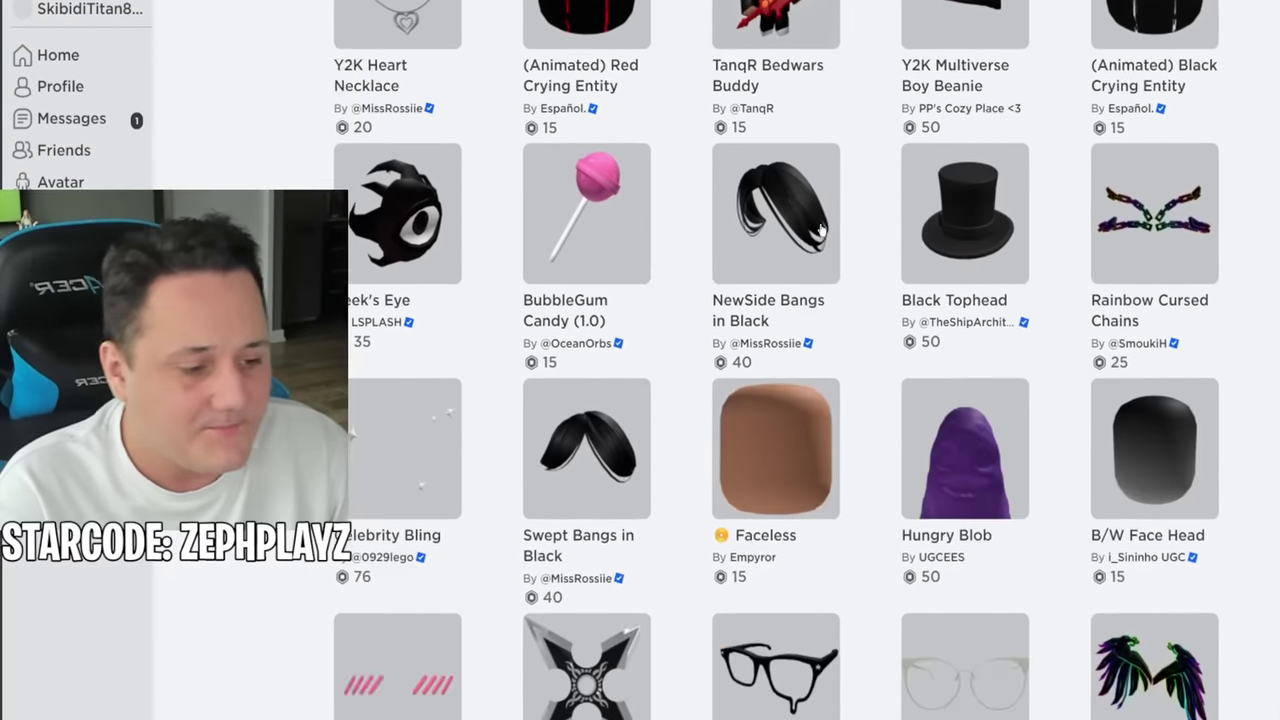
scroll(820, 230, "down", 15)
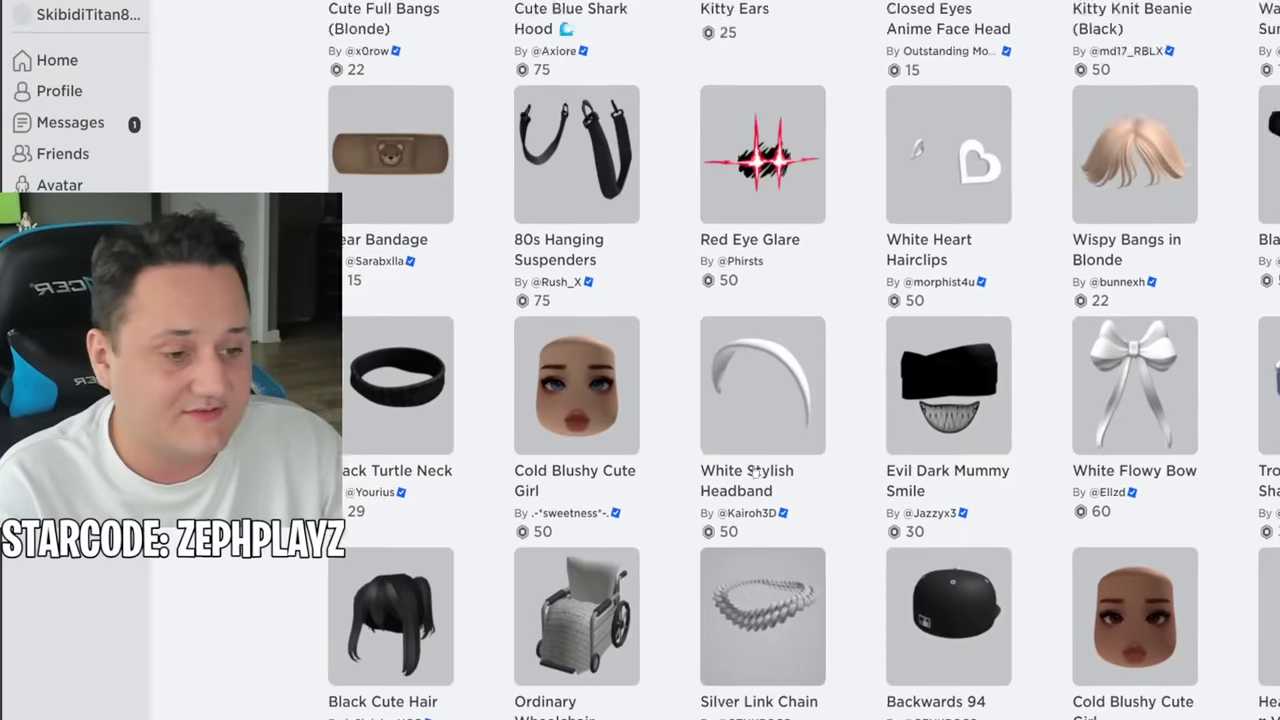
scroll(755, 473, "up", 20)
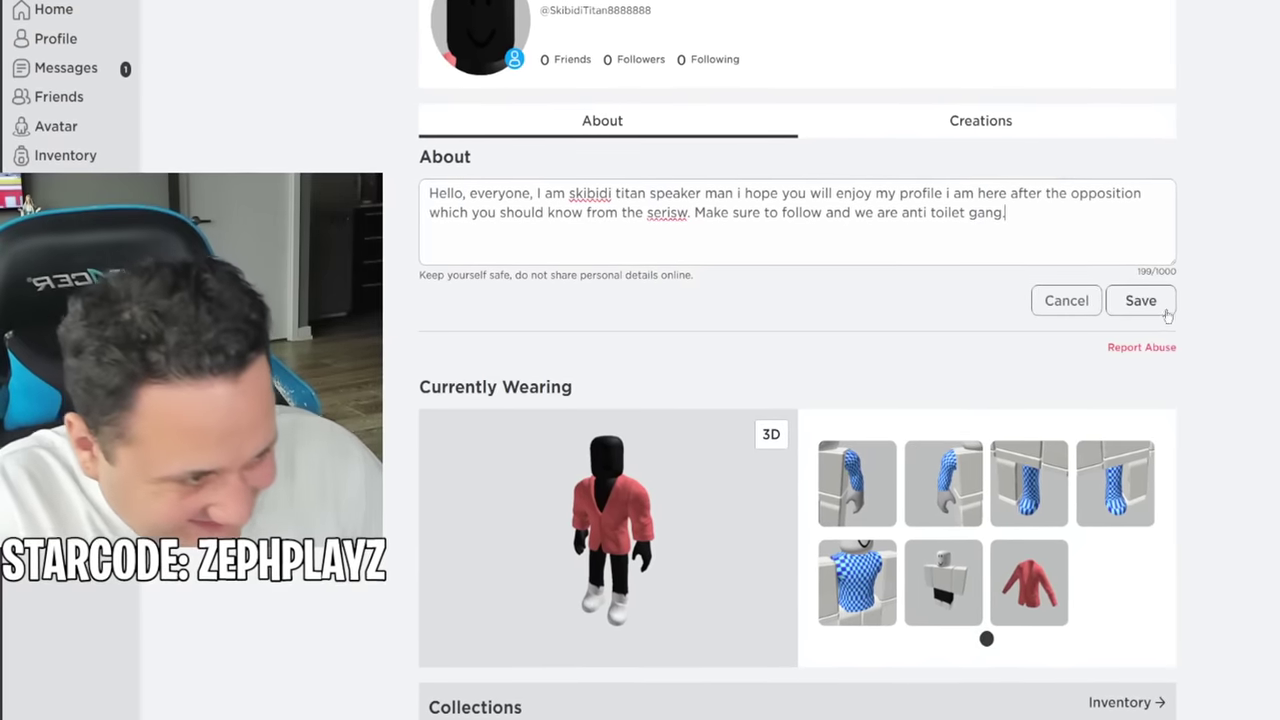
Step: Write and save an About text introducing skibidi titan speaker man, inviting follows and naming the anti toilet gang
left_click(1133, 301)
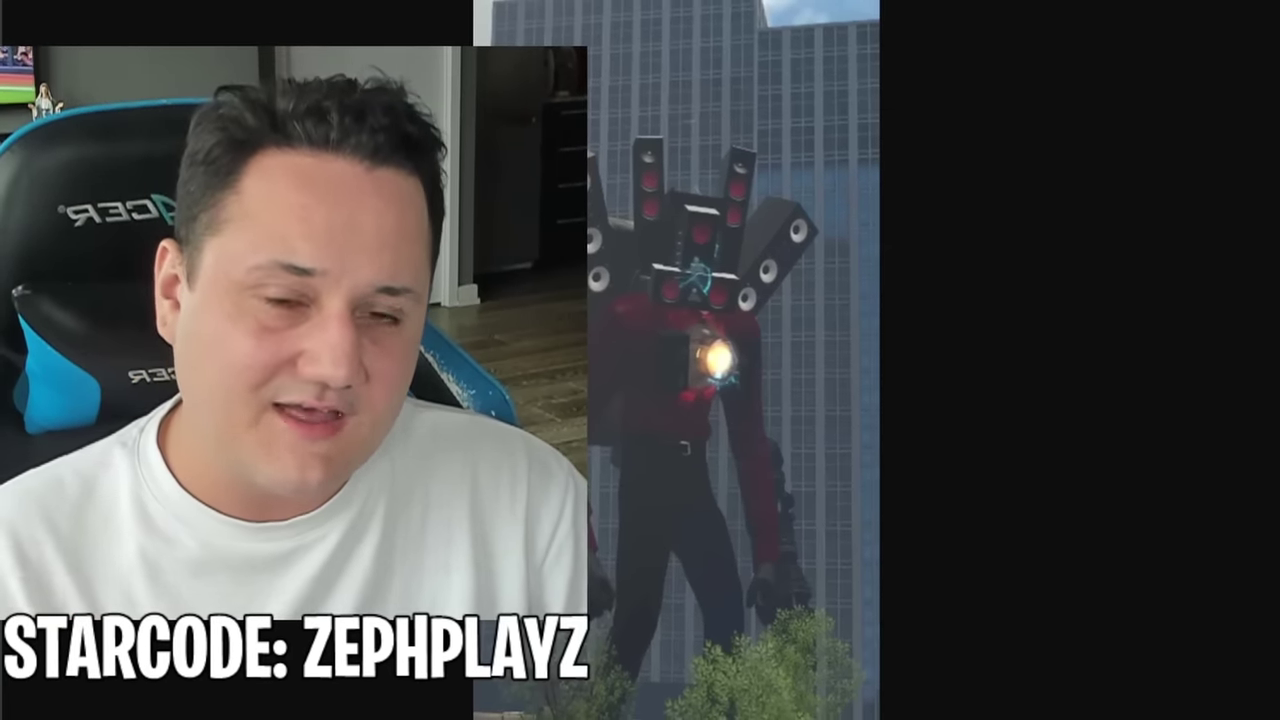
key("w")
key("d")
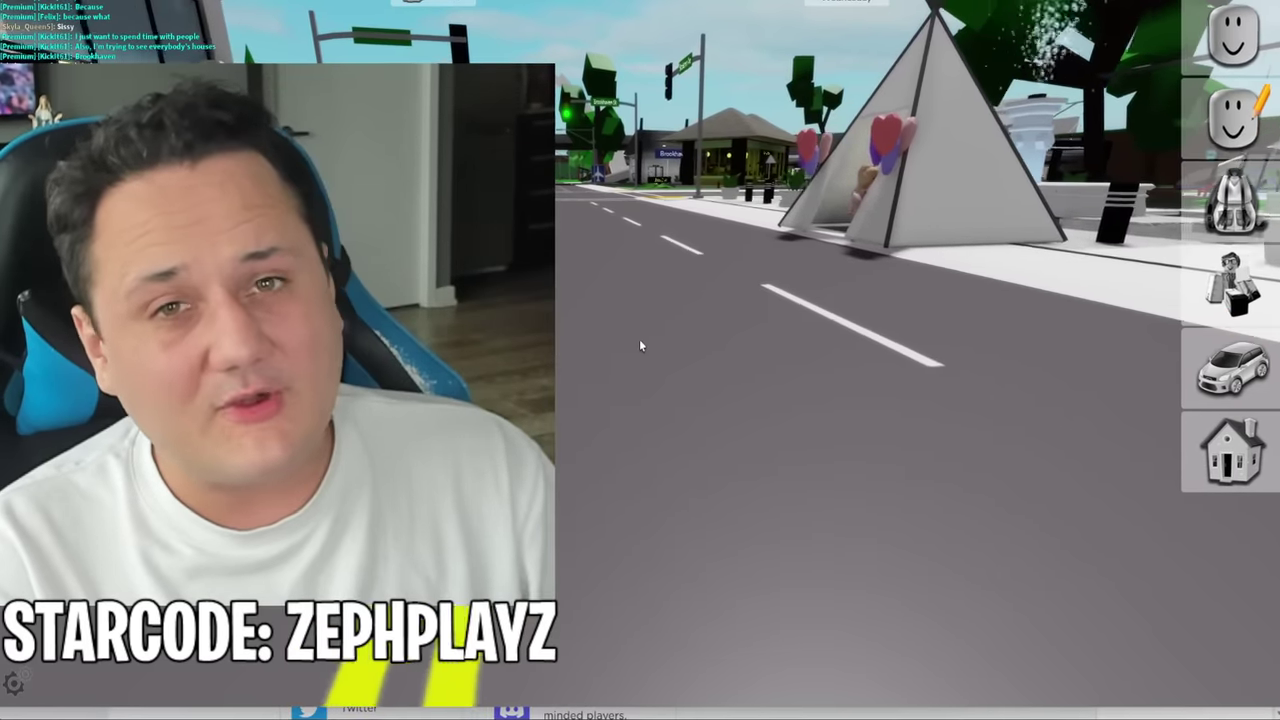
key("w")
key("d")
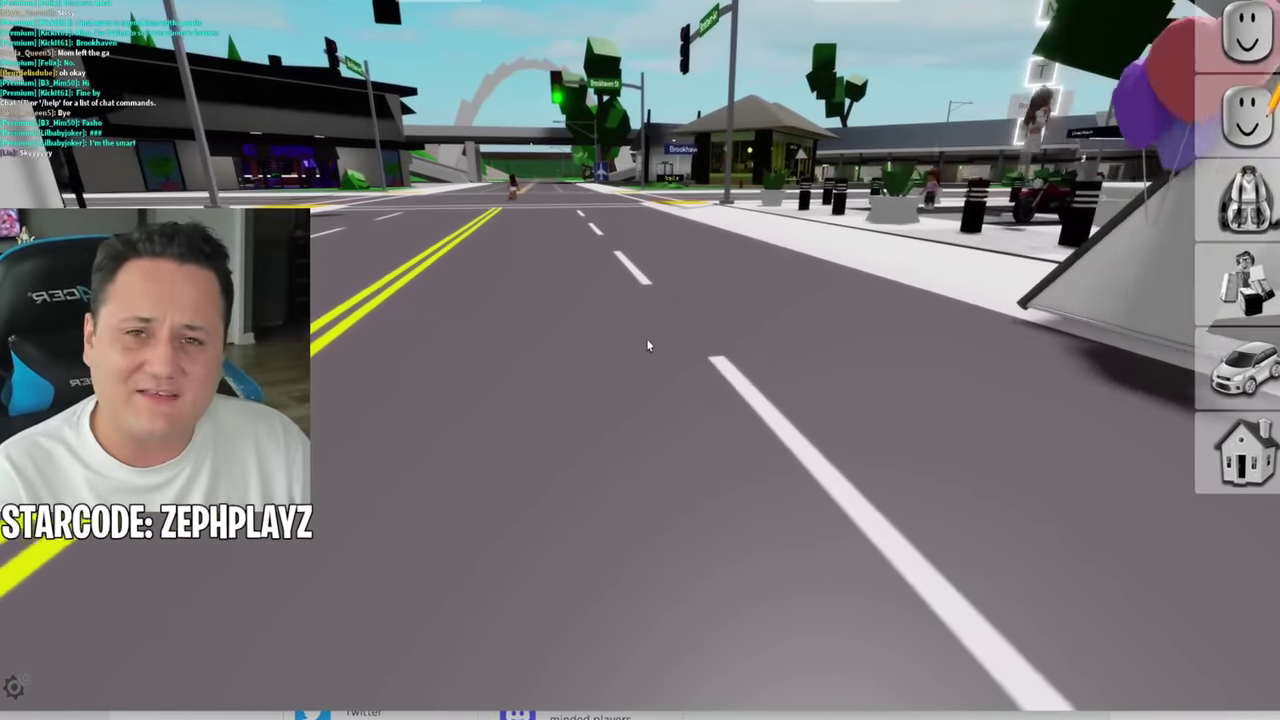
key("w")
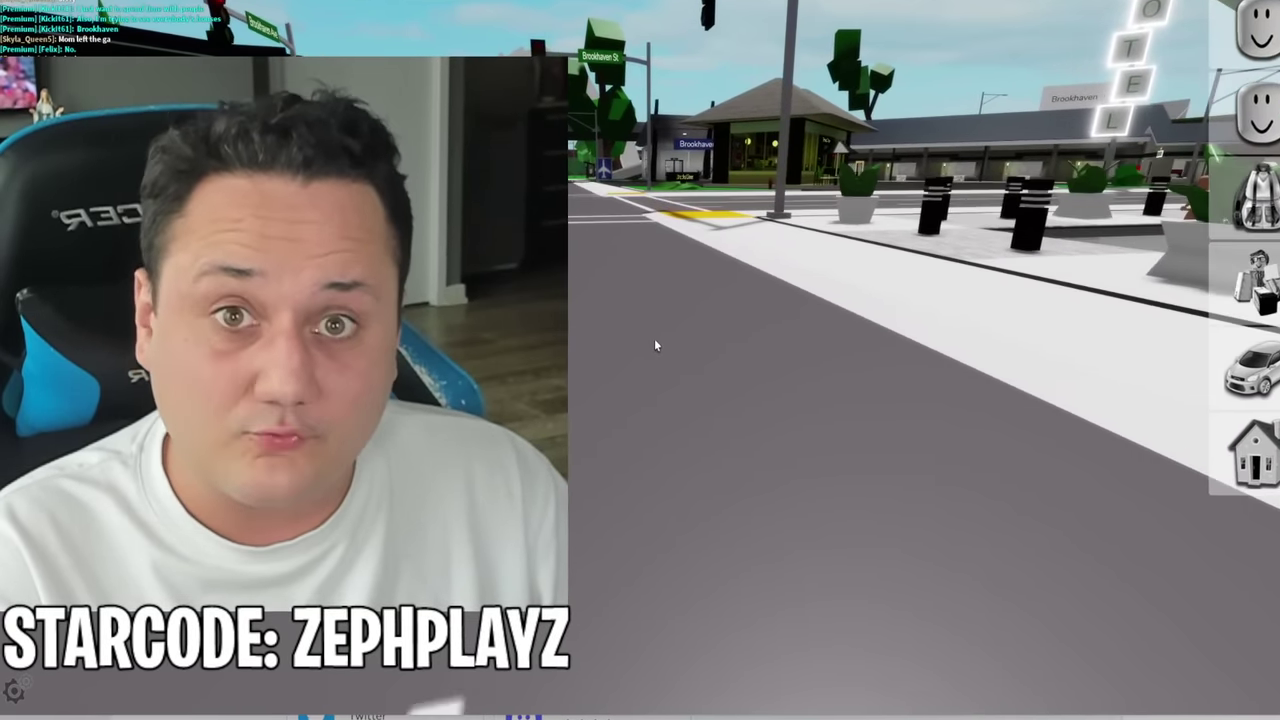
key("w")
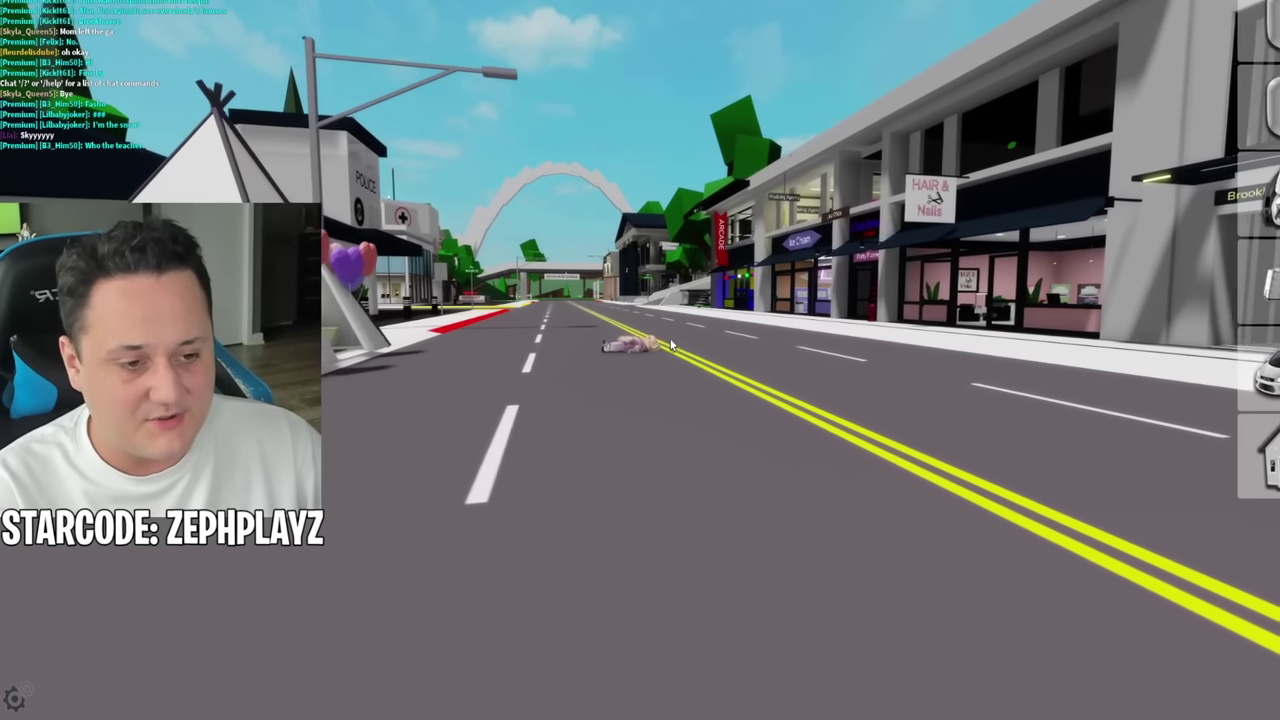
key("w")
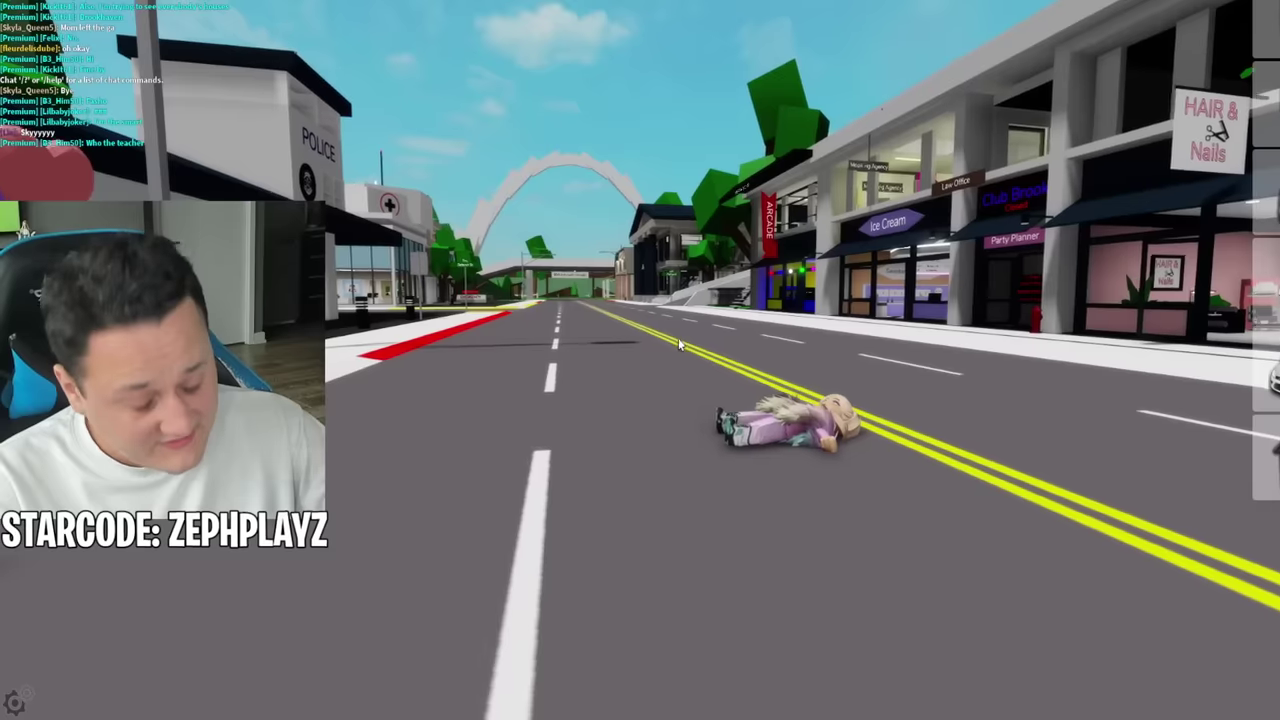
key("w")
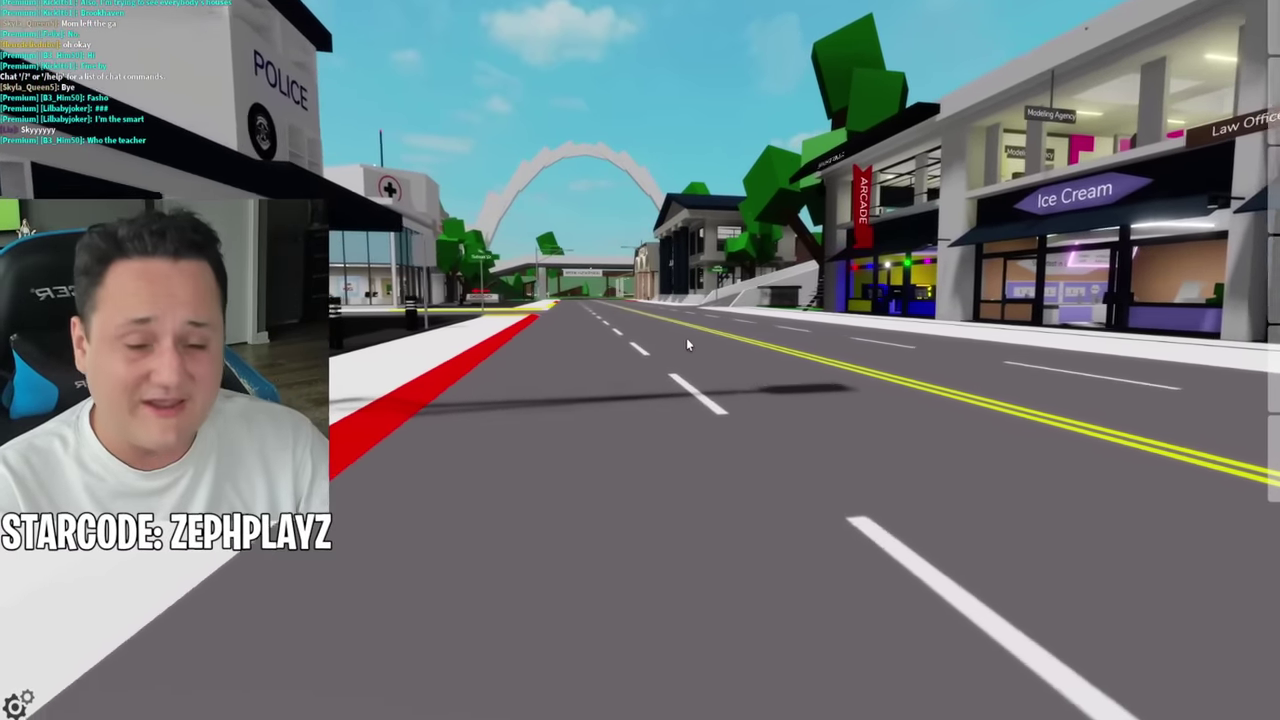
key("w")
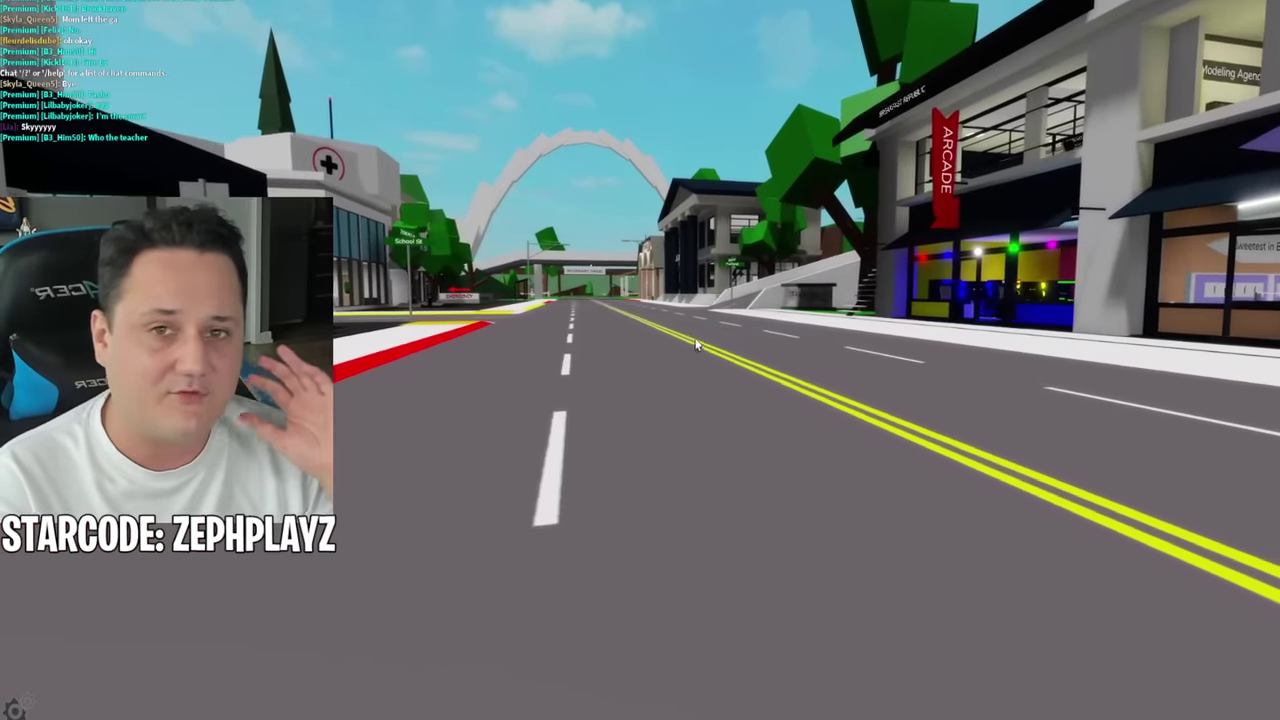
key("w")
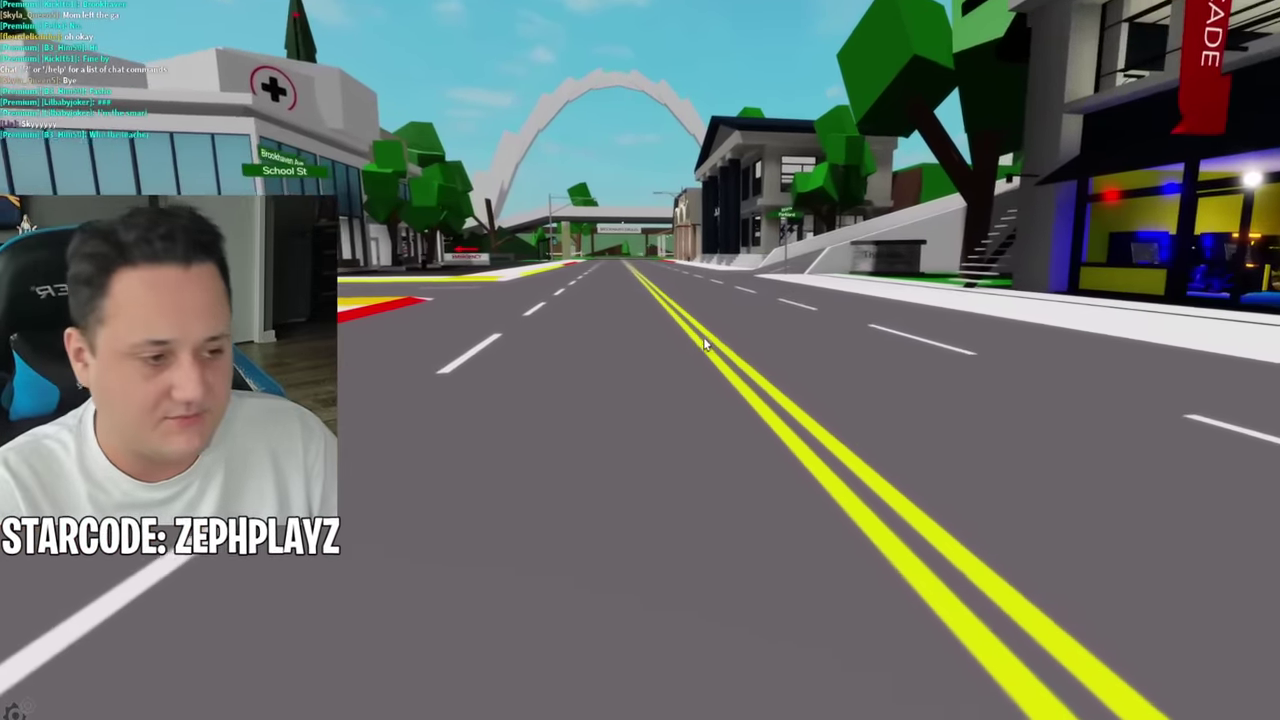
Step: Run the avatar along Brookhaven Avenue past The Oaks Community sign and up the Parkland road ramp
key("w")
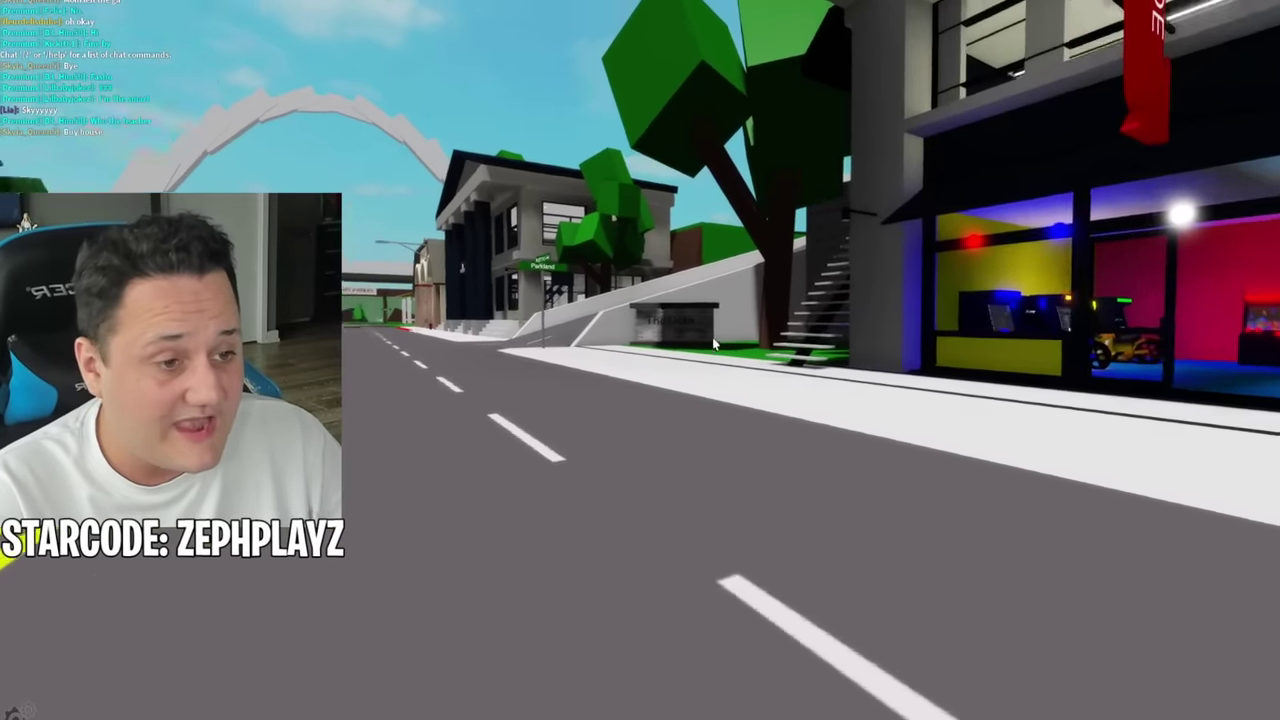
key("w")
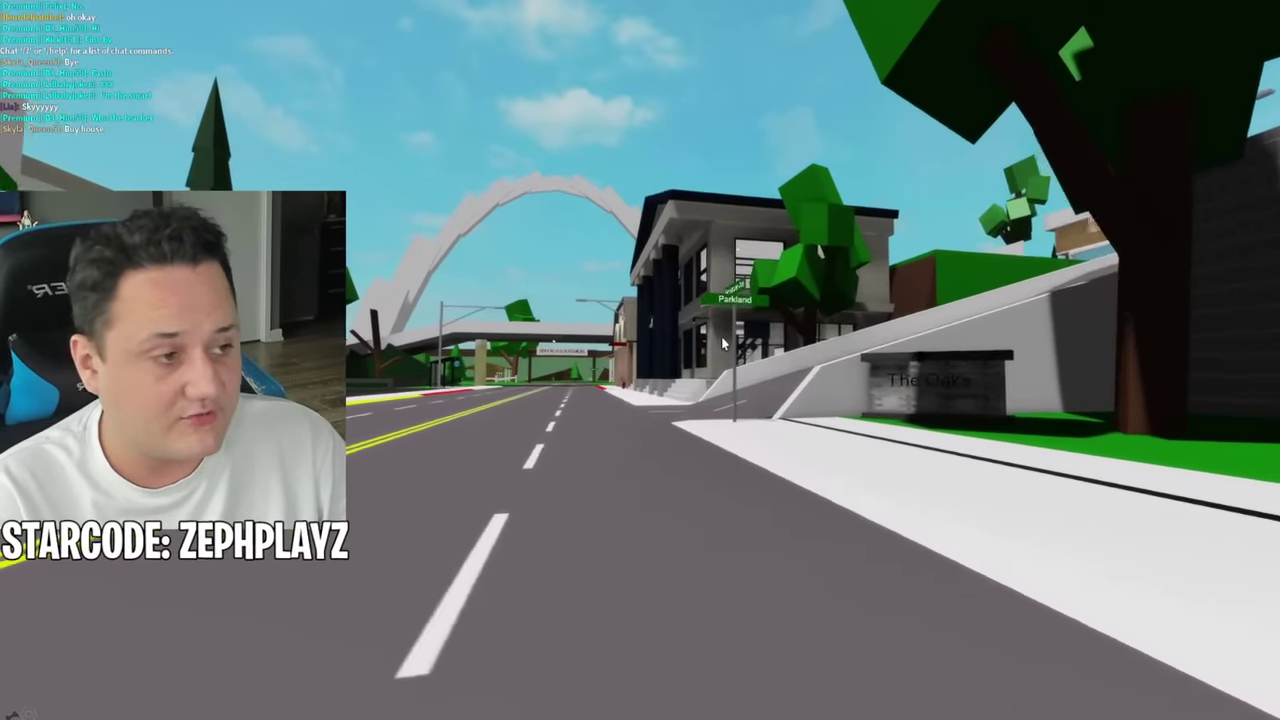
key("w")
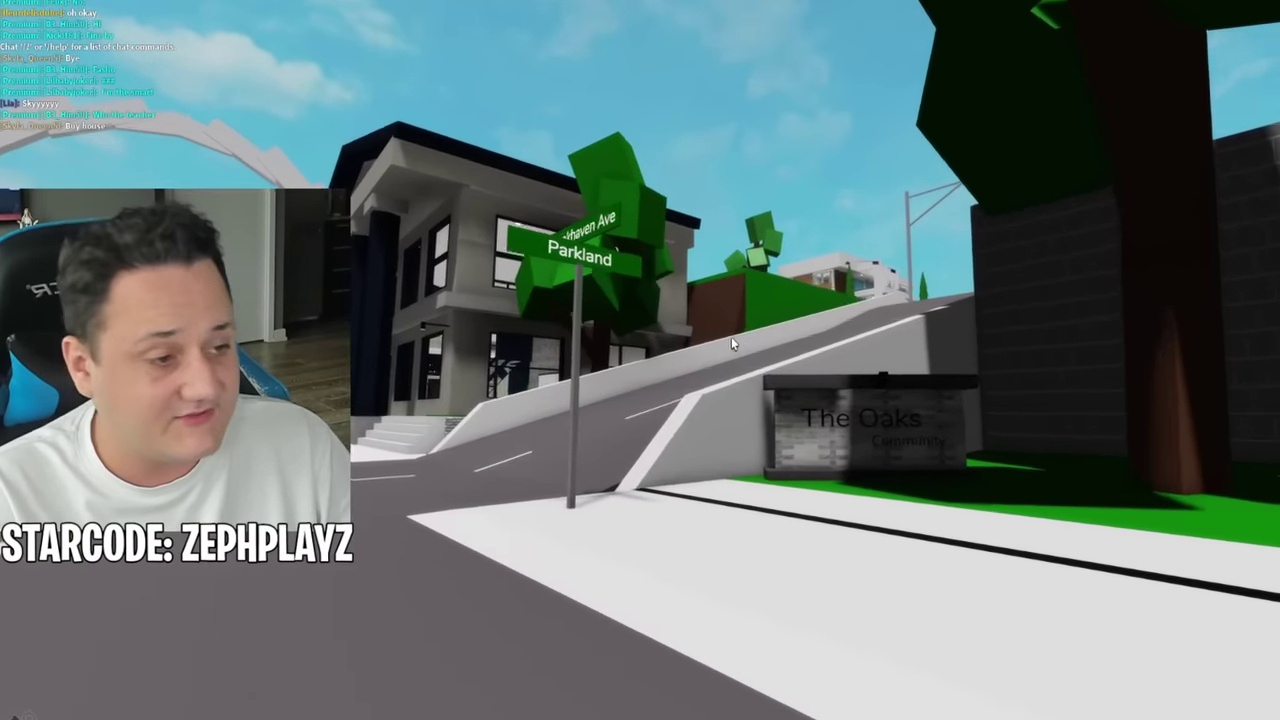
key("w")
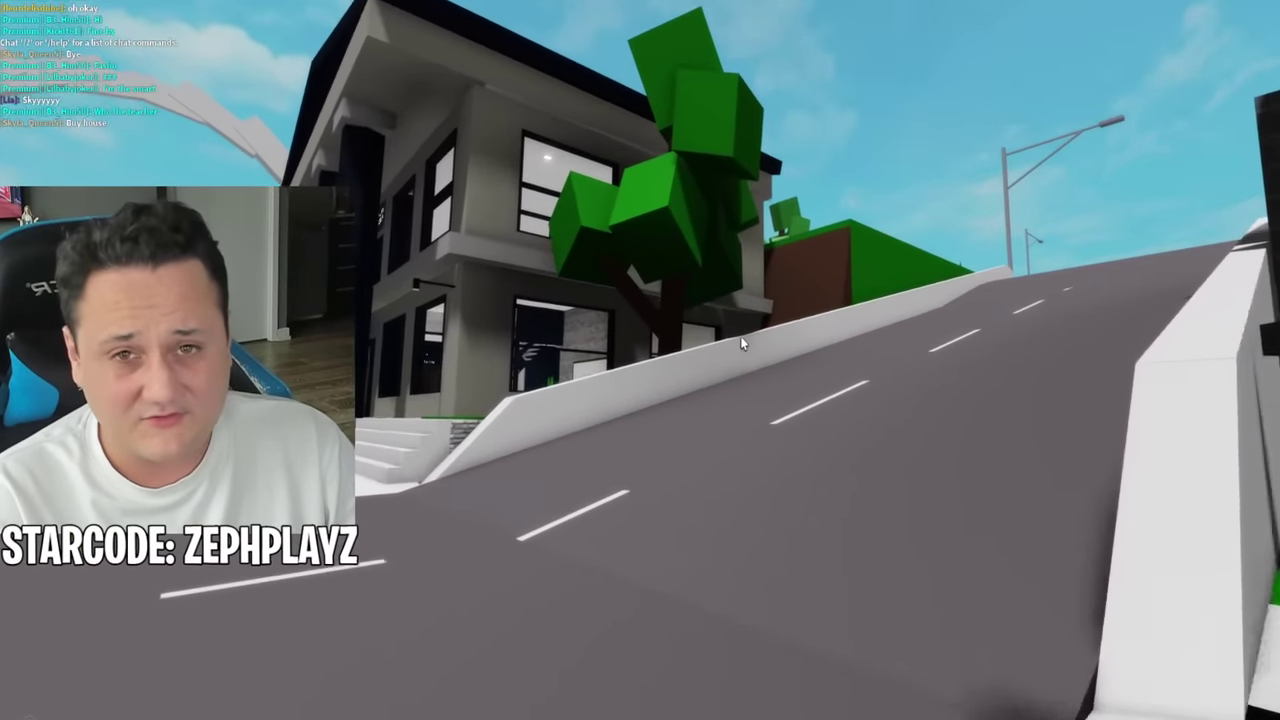
key("w")
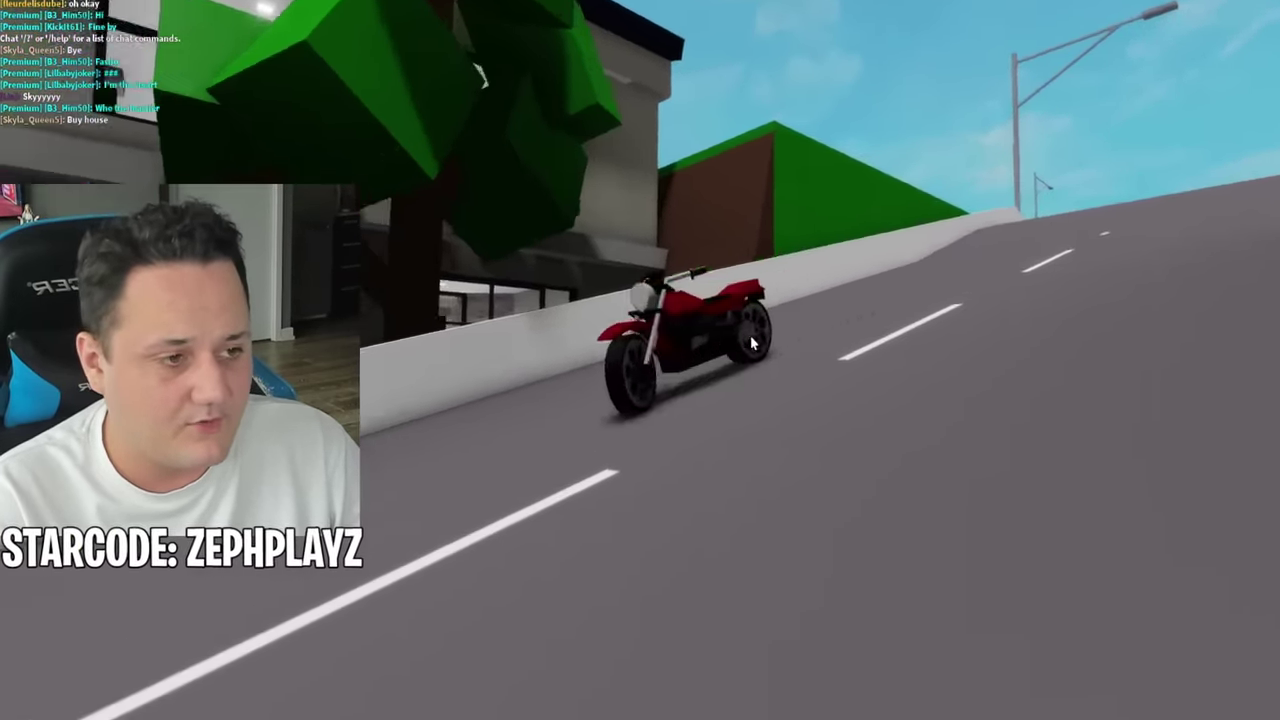
key("w")
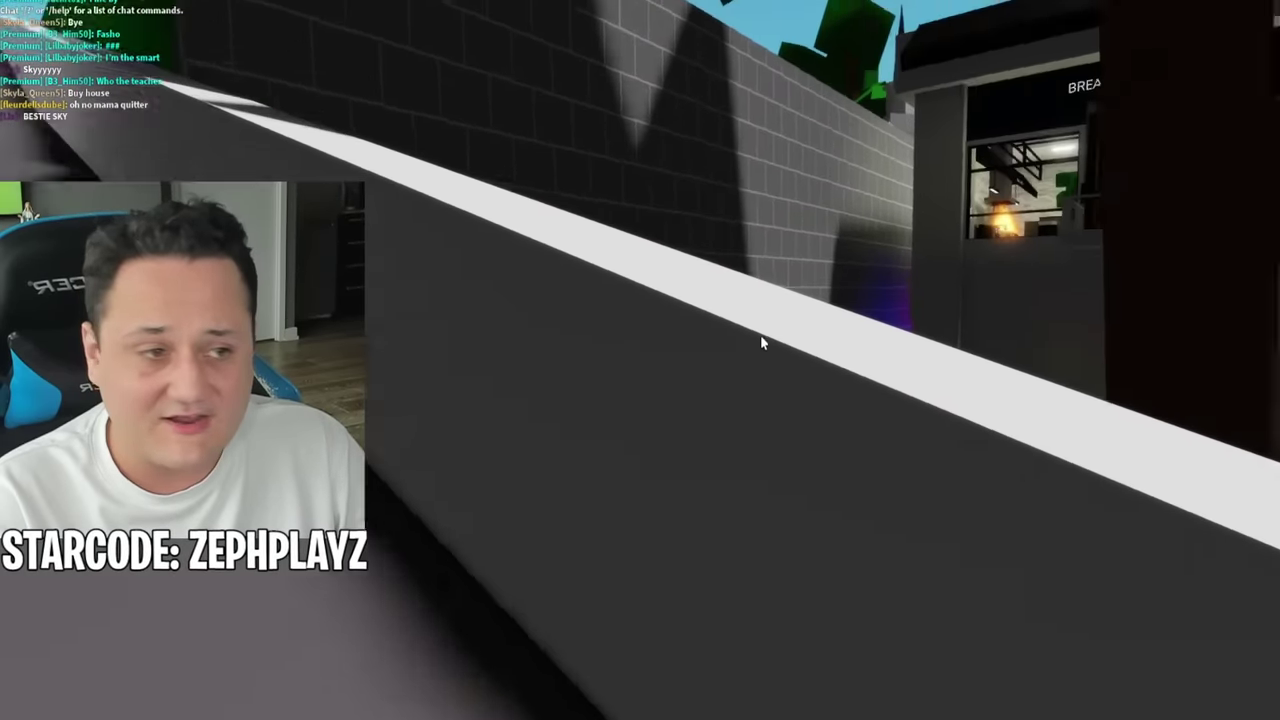
key("w")
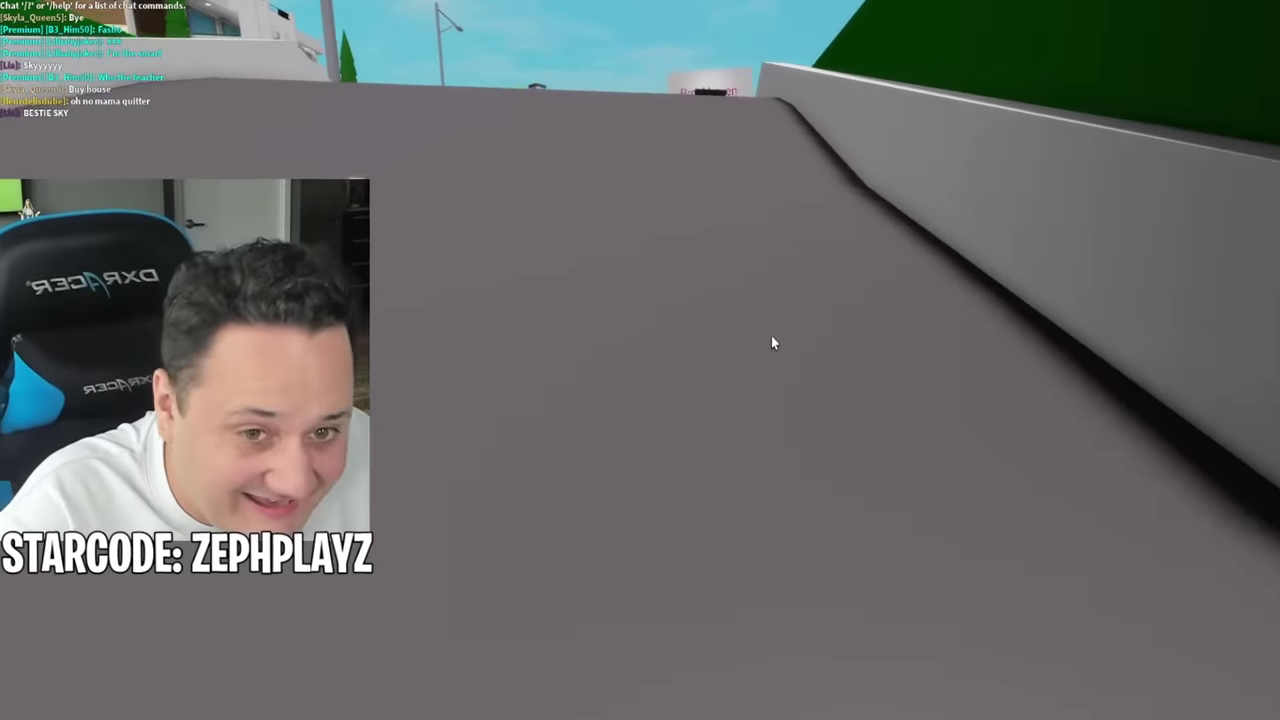
key("w")
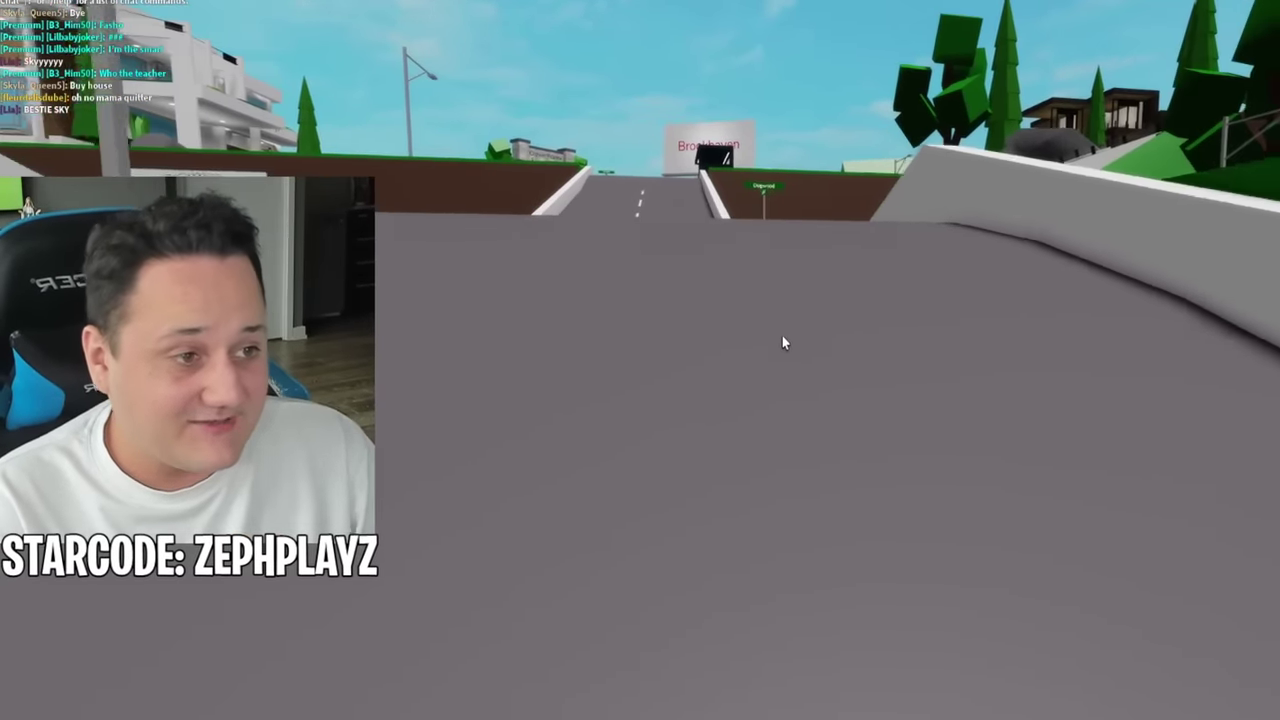
Step: Walk the avatar past the fire hydrant and Brookhaven Homes billboards to the group of players on the roadside, using third-person view
key("w")
key("a")
key("w")
key("d")
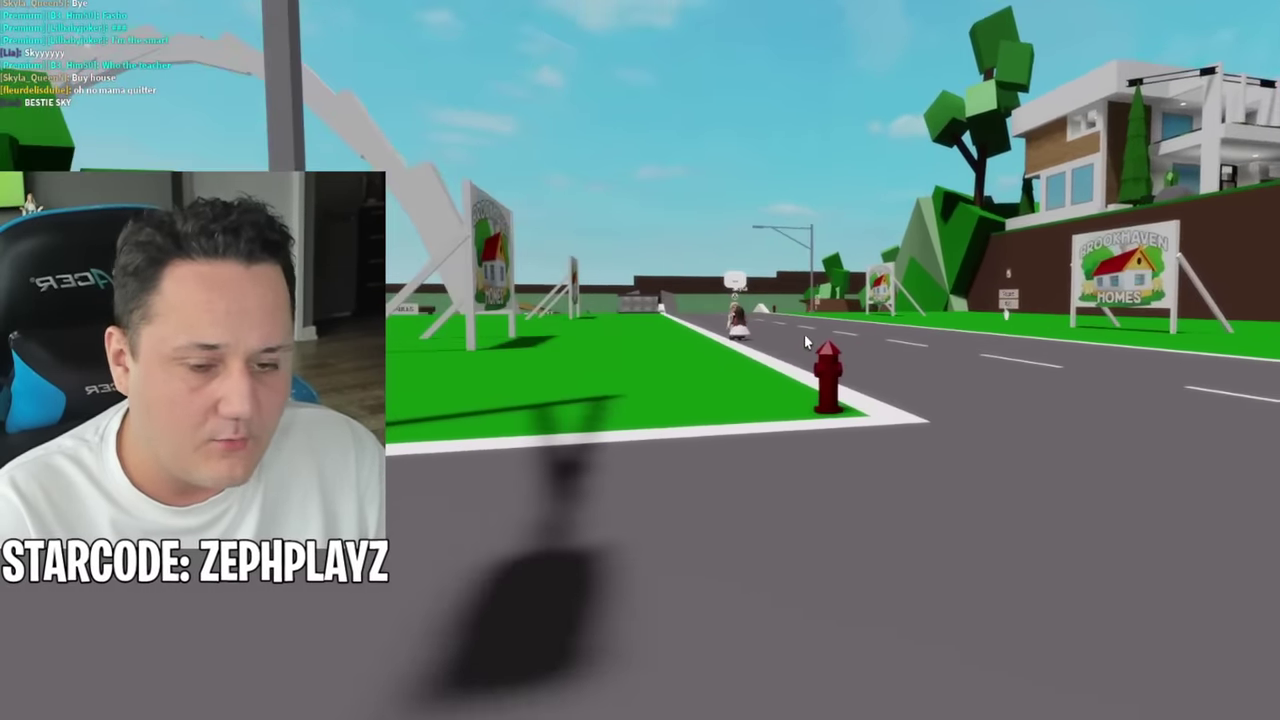
key("w")
scroll(805, 342, "down", 3)
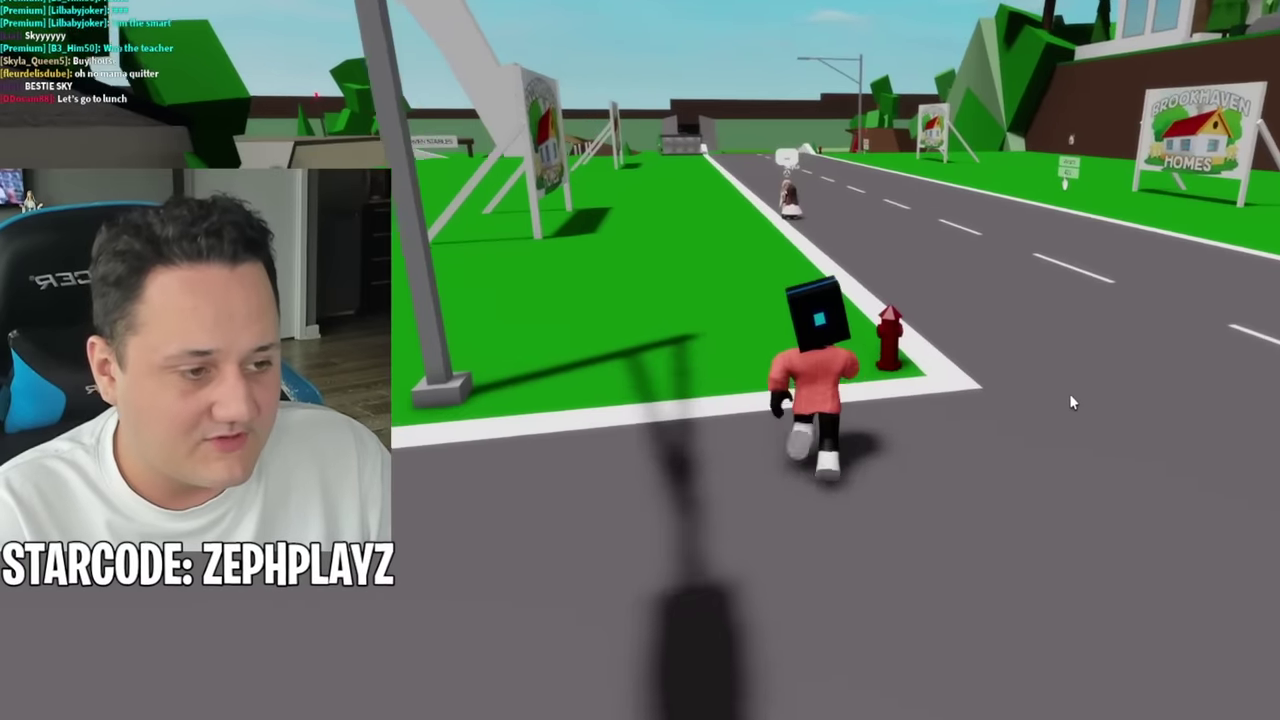
key("w")
scroll(1070, 395, "up", 1)
key("d")
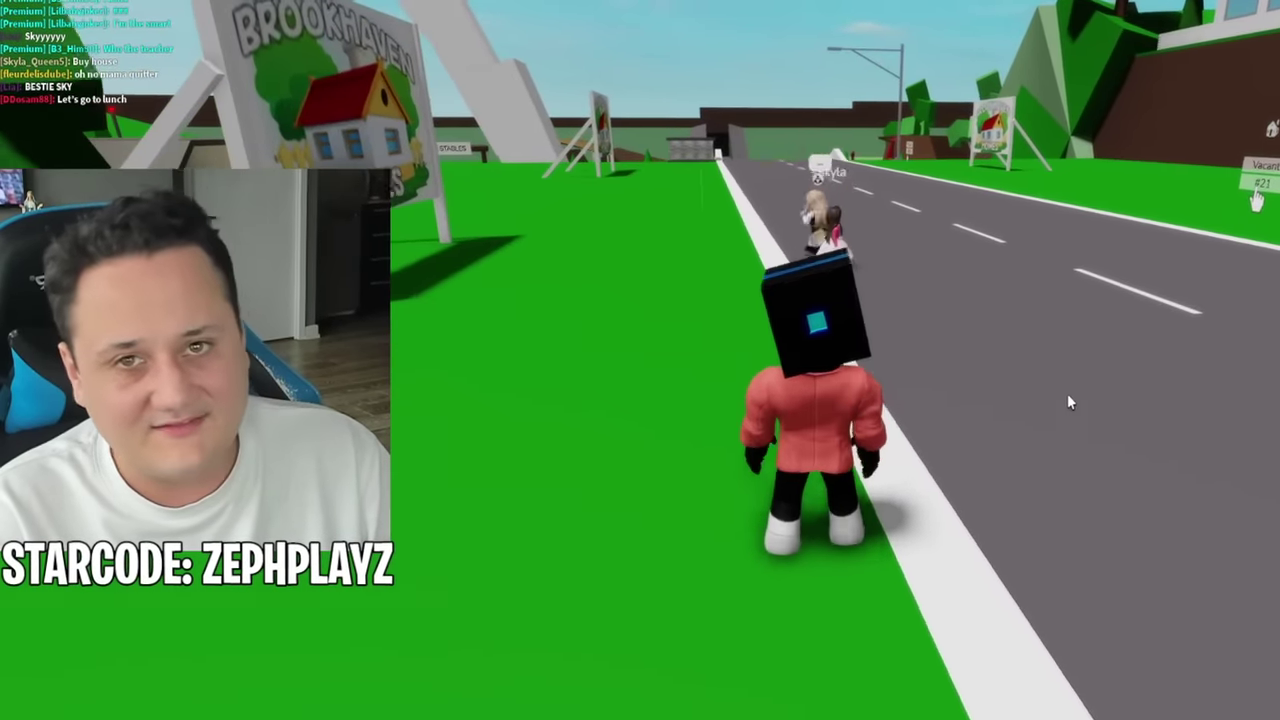
key("w")
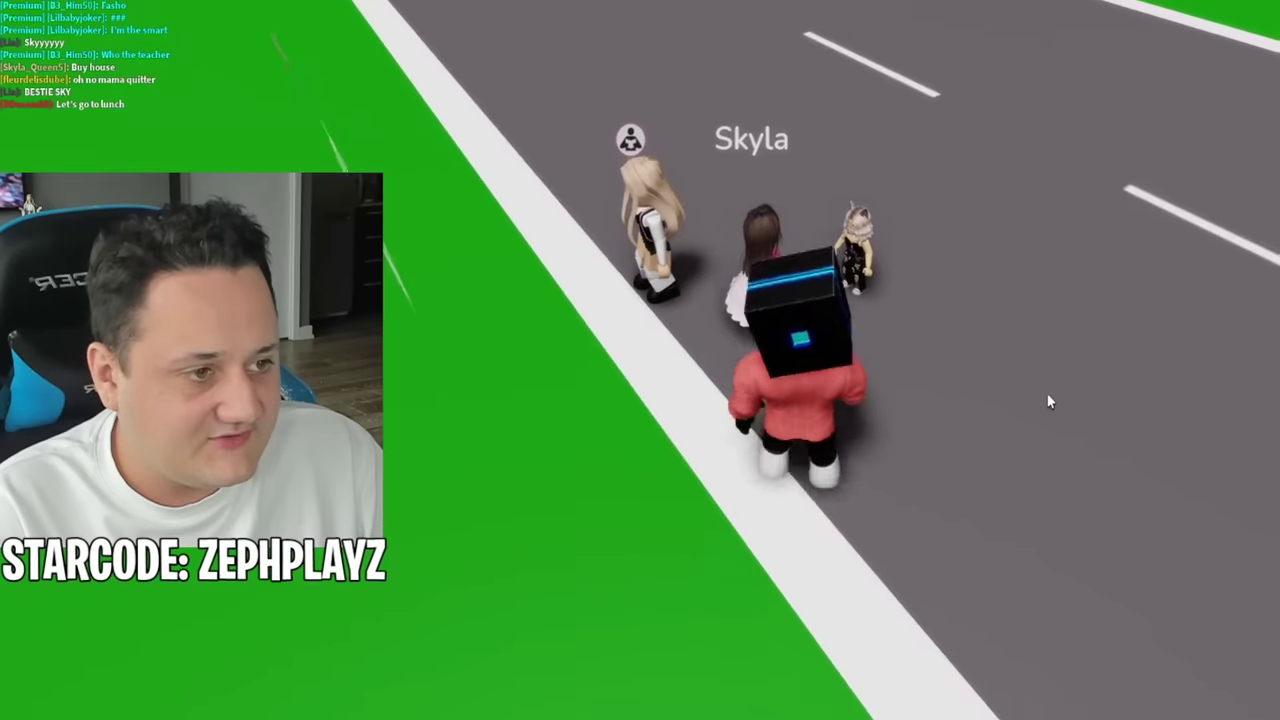
Step: Ask the nearby players in the game chat "can i be ur bestie"
key("slash")
type("can i")
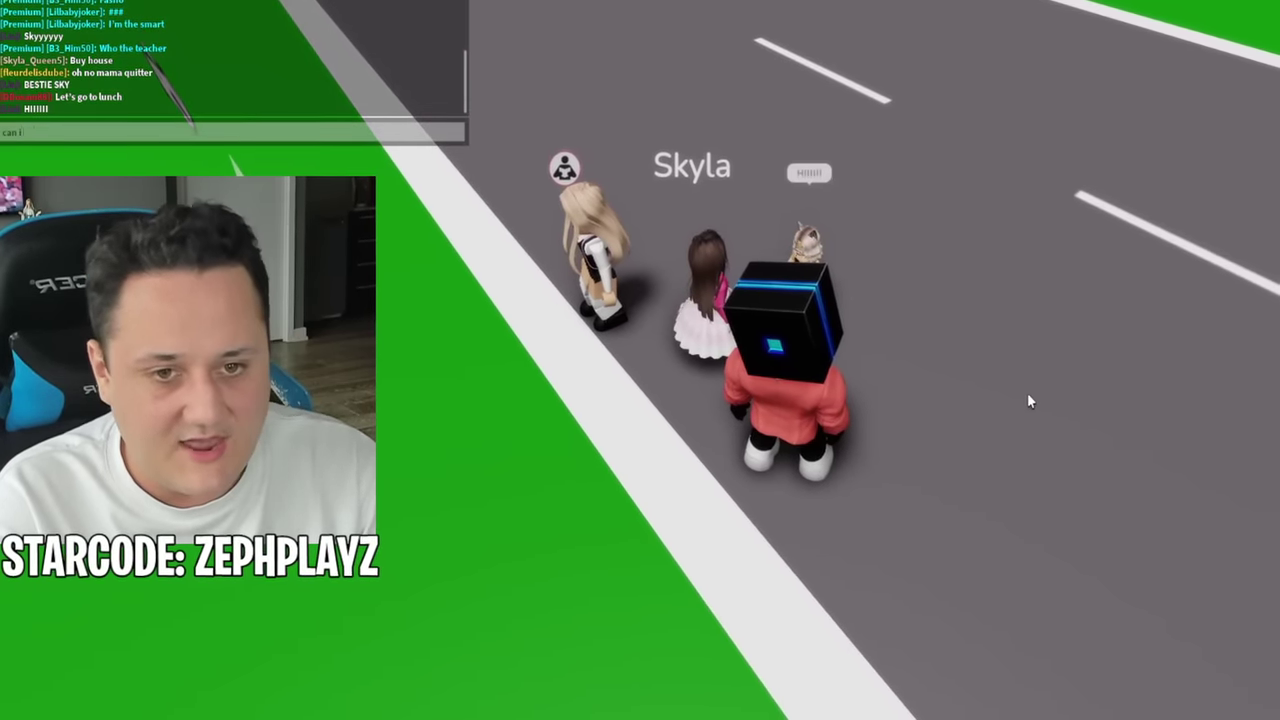
type(" be ur bestie")
key("Return")
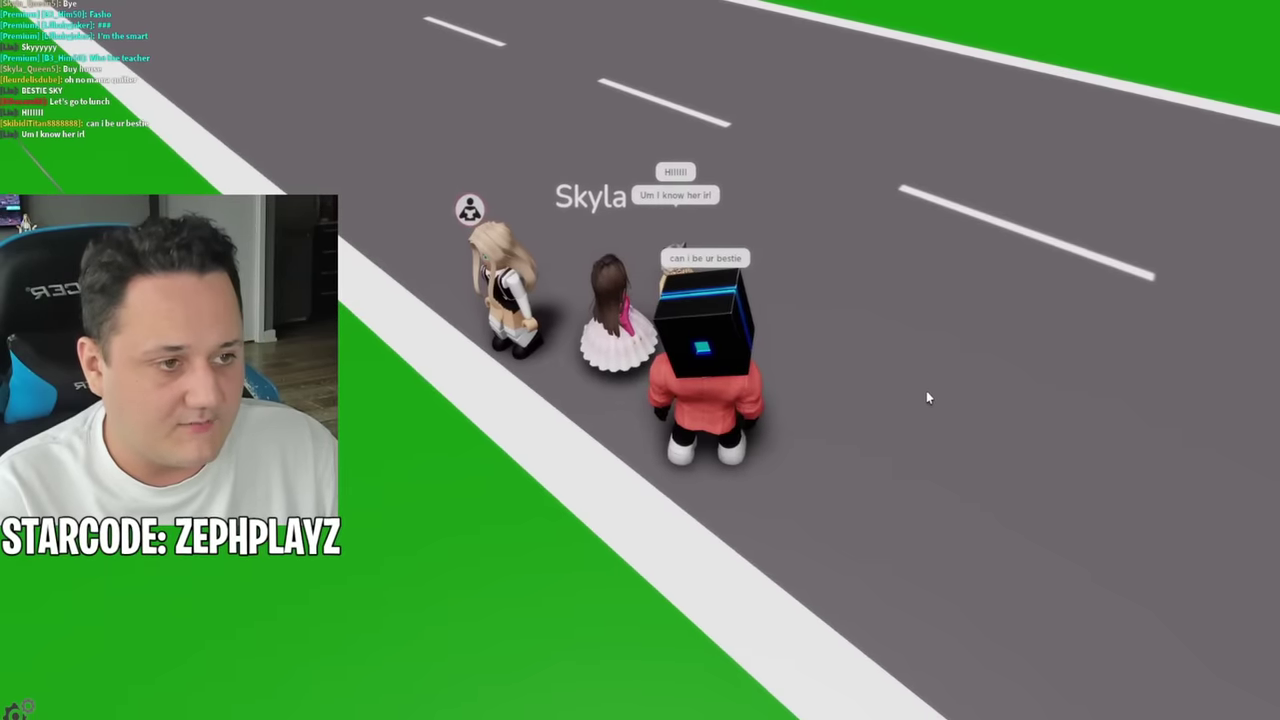
Step: Reply in the game chat with "okay? but u cant be my bestie?"
type("/oka")
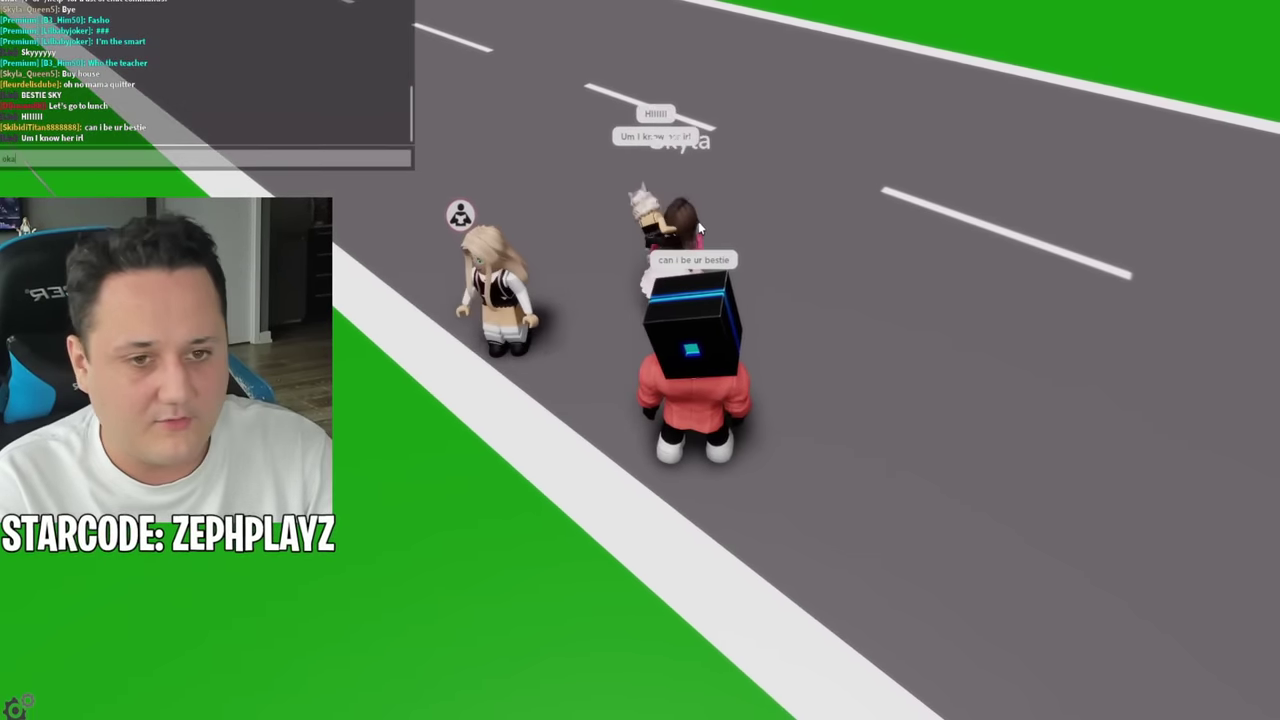
type("y? but u cant be my bestie?")
key("Return")
Step: Turn the avatar around and run after the departing players along the road toward the Parkland junction
key("w")
right_click(842, 212)
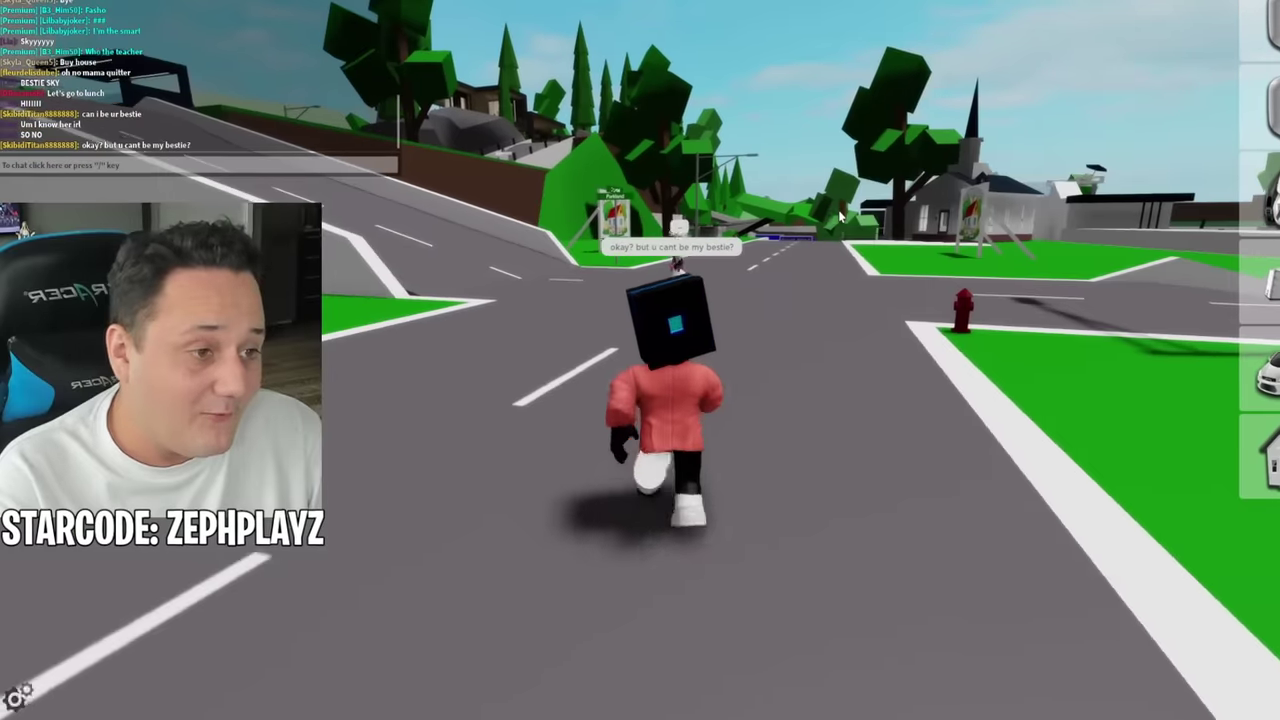
key("w")
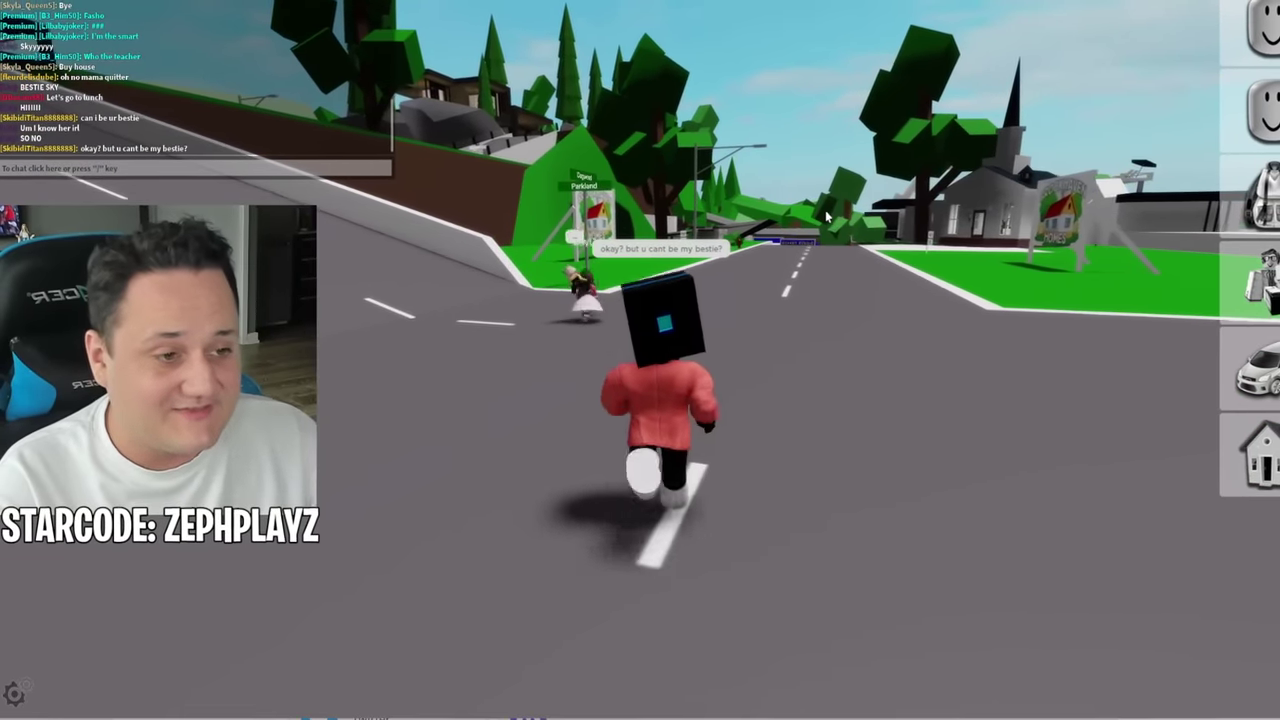